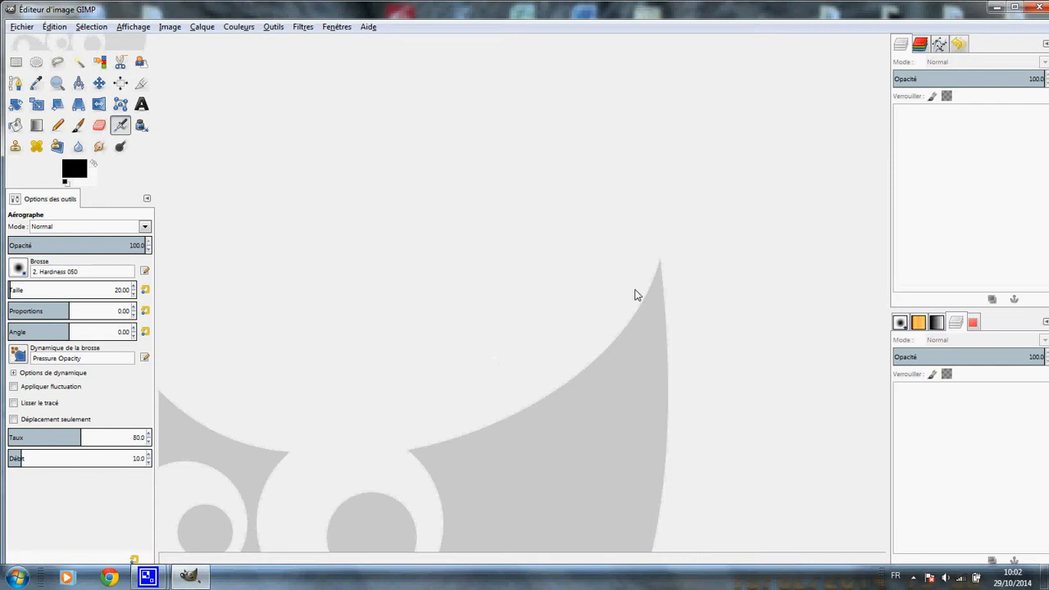
Step: Open the image IMG_5225.JPG from the Lexar (F:) drive
{"action": "left_click", "coordinate": [23, 29]}
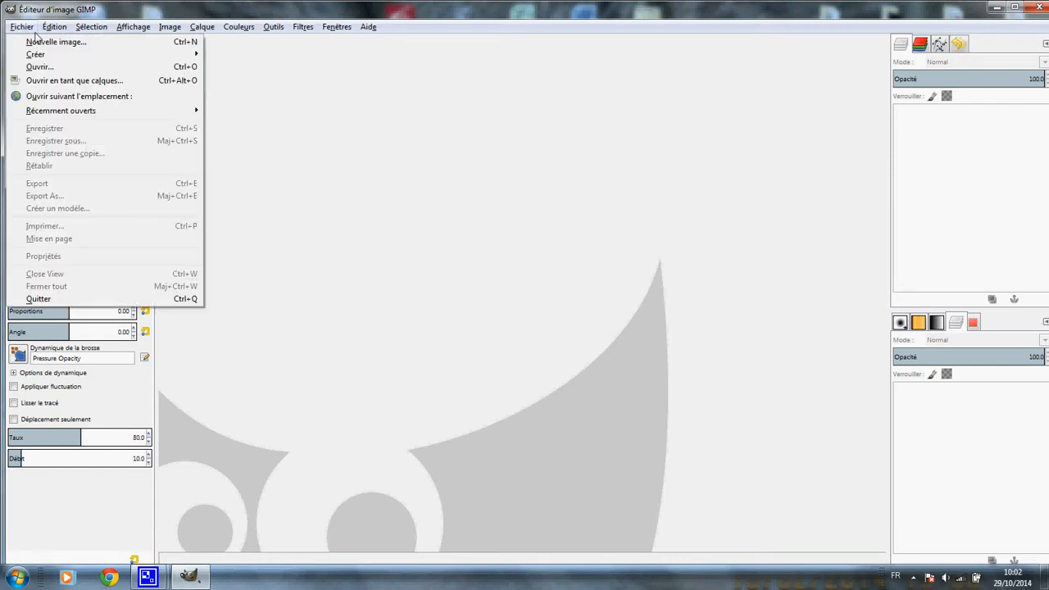
{"action": "left_click", "coordinate": [31, 69]}
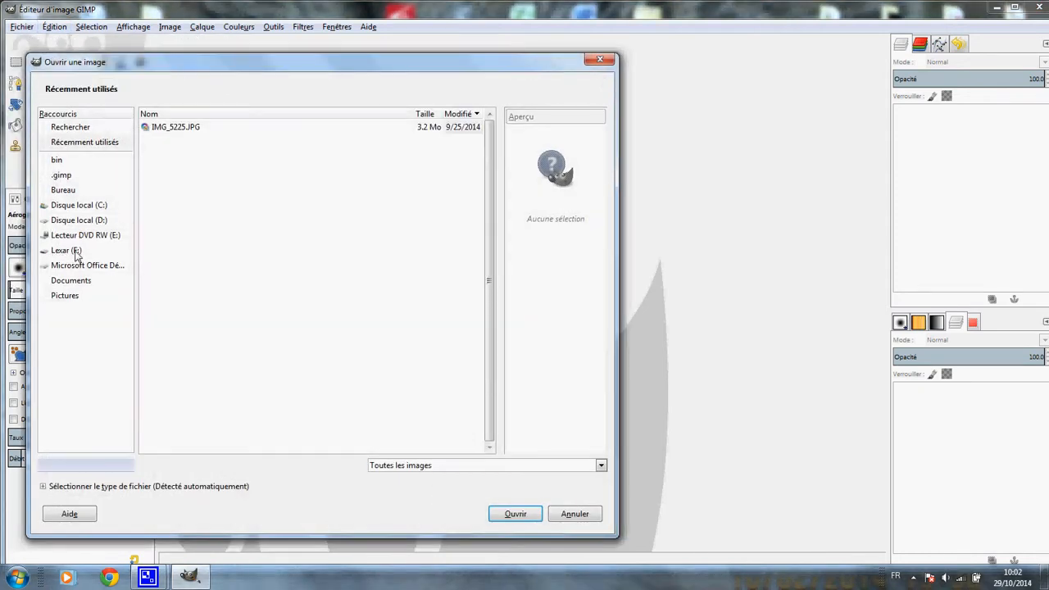
{"action": "left_click", "coordinate": [74, 252]}
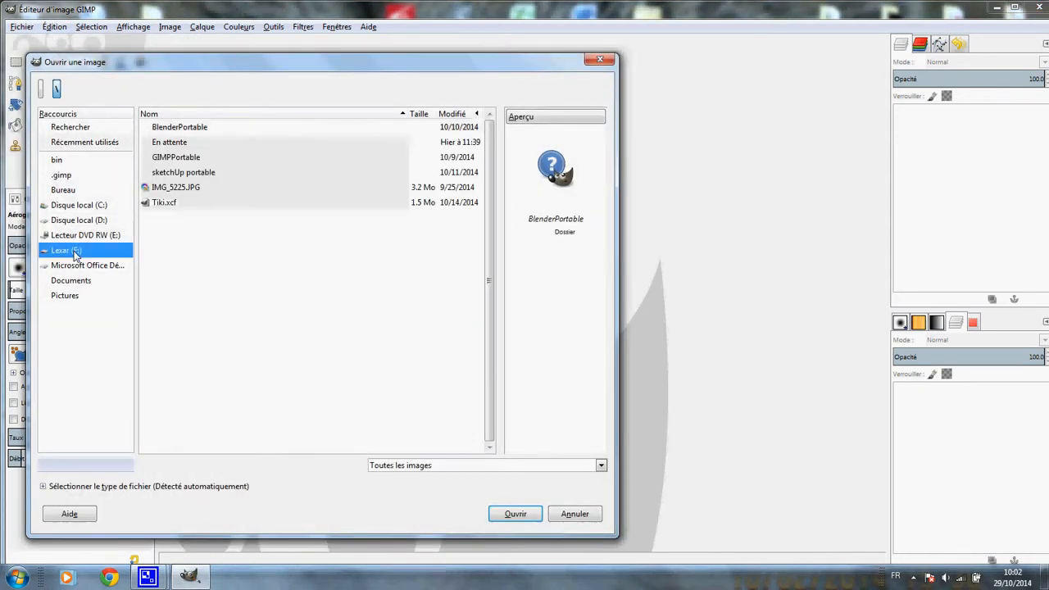
{"action": "left_click", "coordinate": [194, 190]}
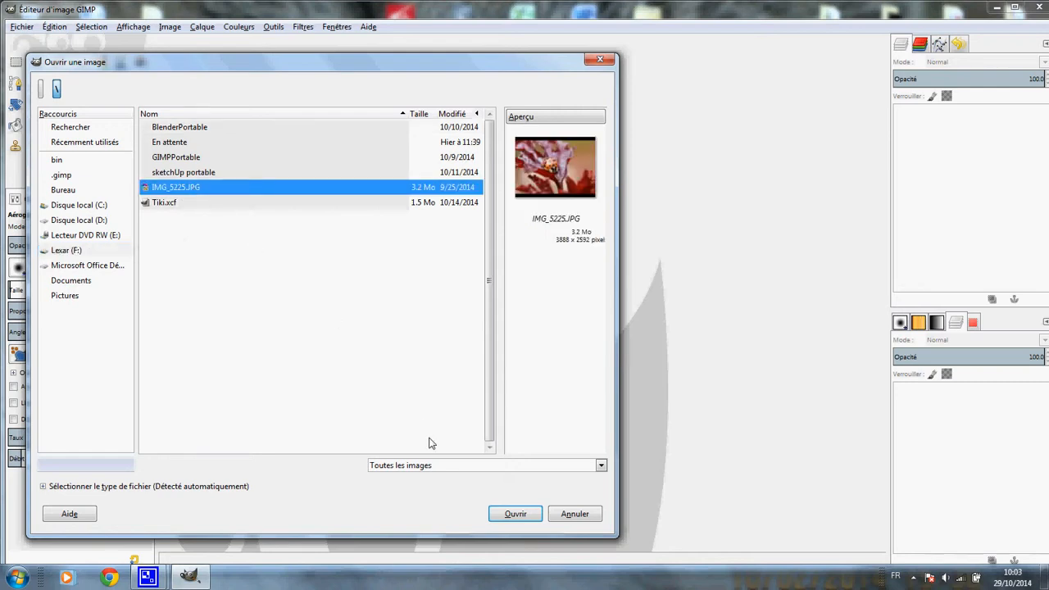
{"action": "left_click", "coordinate": [515, 513]}
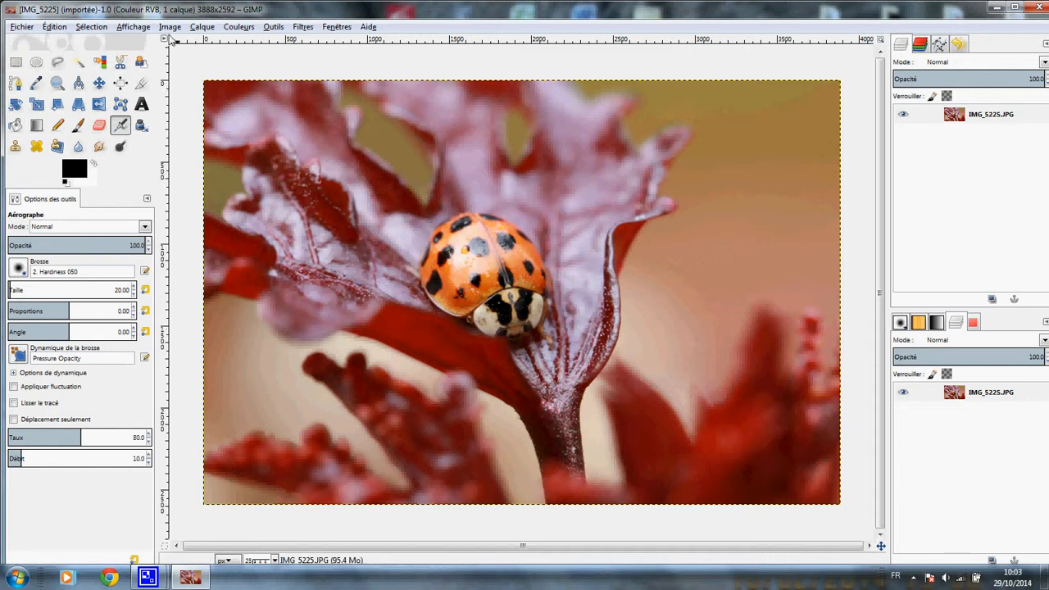
Step: Set the X and Y resolution to 300 pixels/in in the image scaling settings
{"action": "left_click", "coordinate": [170, 28]}
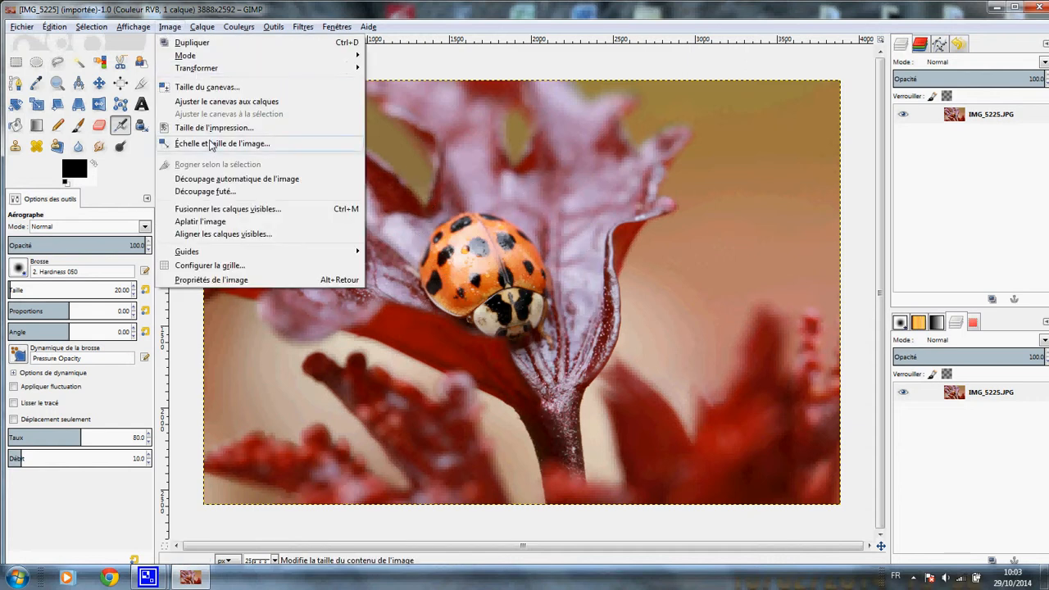
{"action": "left_click", "coordinate": [282, 144]}
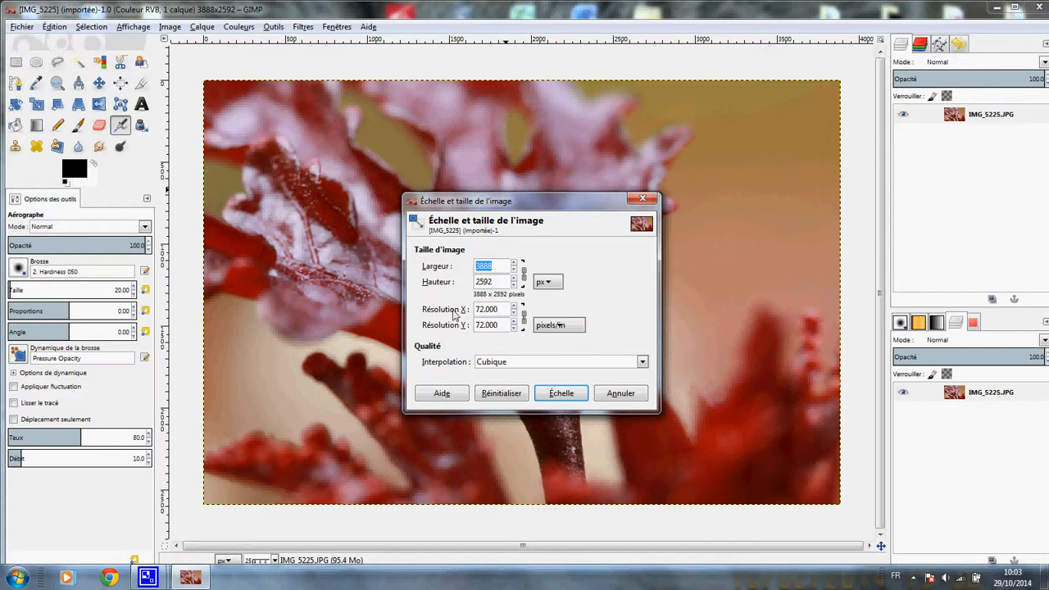
{"action": "left_click_drag", "start_coordinate": [503, 309], "coordinate": [460, 306]}
{"action": "left_click", "coordinate": [501, 309]}
{"action": "type", "text": "3"}
{"action": "key", "text": "Return"}
Step: Switch the image size unit to millimetres and scale the image down to 2364 x 1576 pixels
{"action": "left_click", "coordinate": [549, 283]}
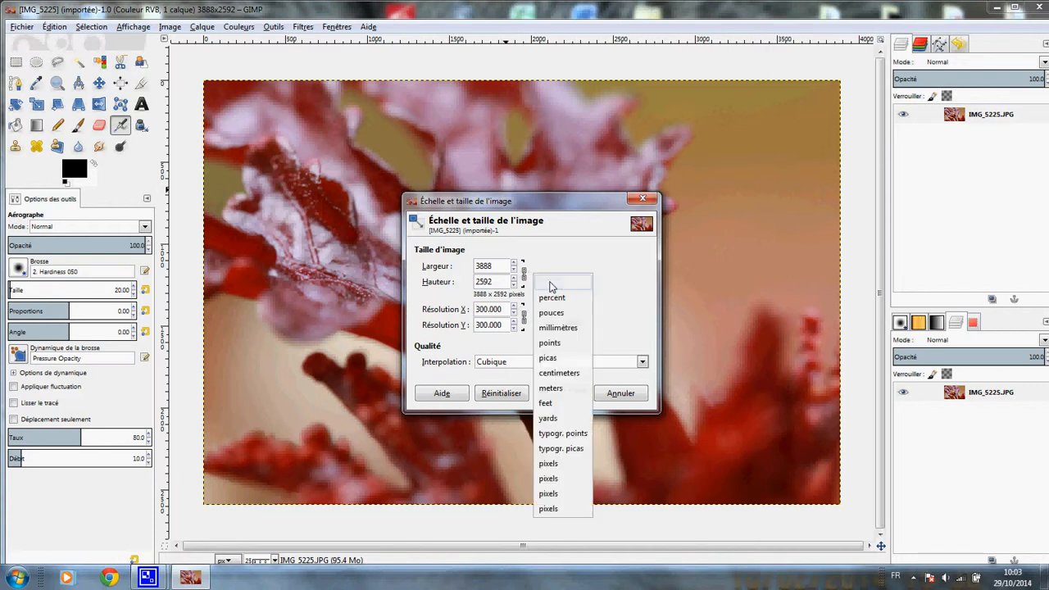
{"action": "left_click", "coordinate": [558, 329]}
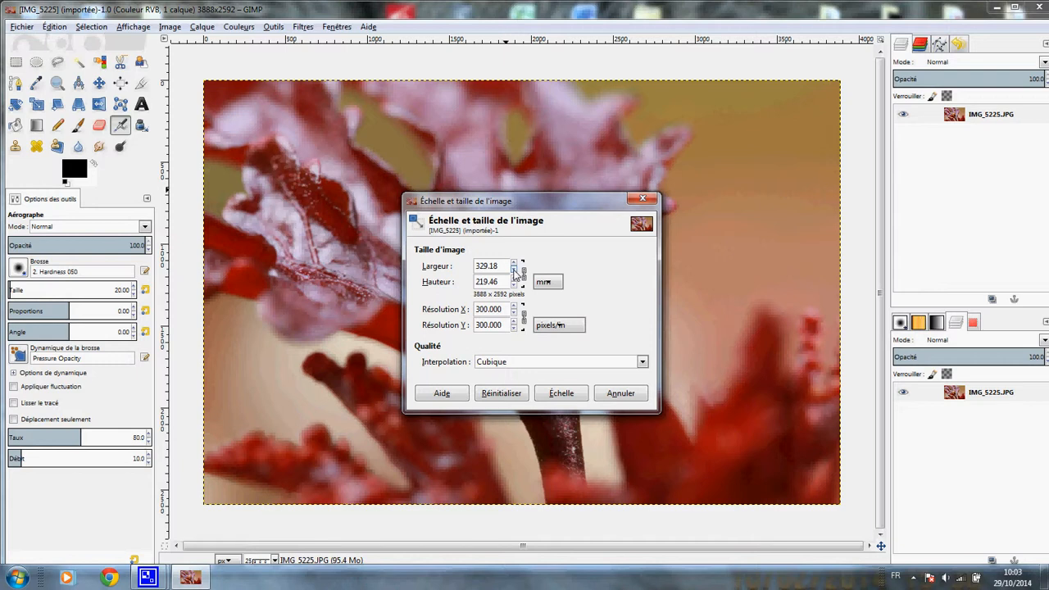
{"action": "left_click_drag", "start_coordinate": [515, 270], "coordinate": [515, 264]}
{"action": "left_click", "coordinate": [563, 395]}
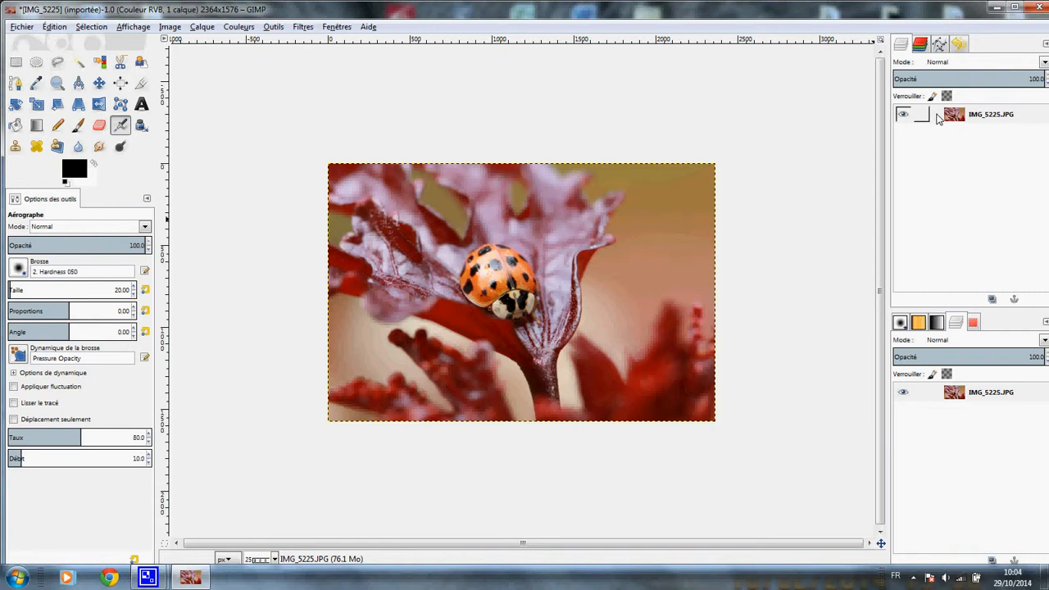
Step: Duplicate the IMG_5225.JPG layer
{"action": "right_click", "coordinate": [938, 119]}
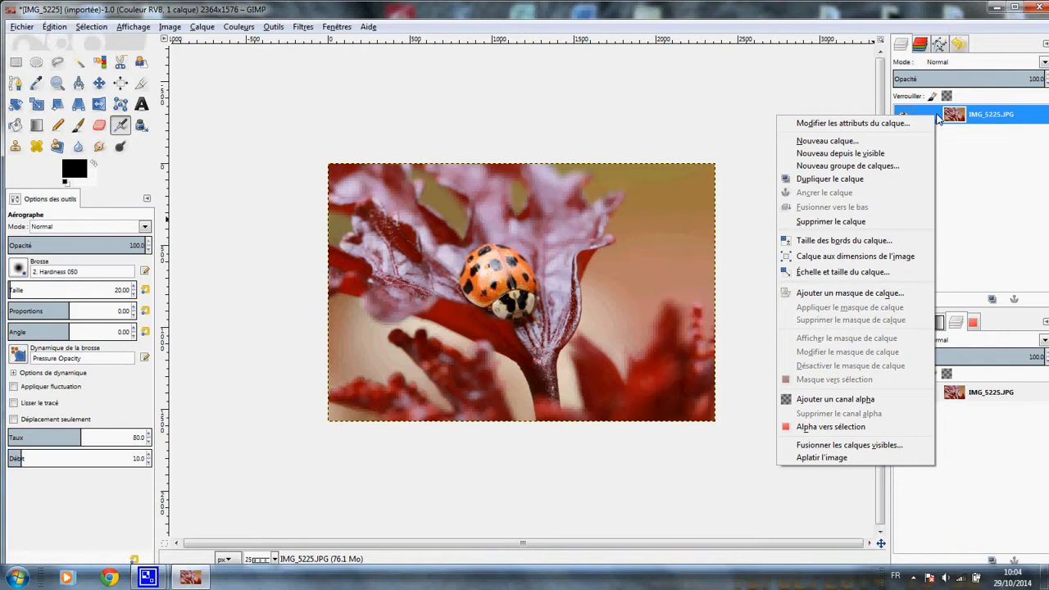
{"action": "left_click", "coordinate": [835, 180]}
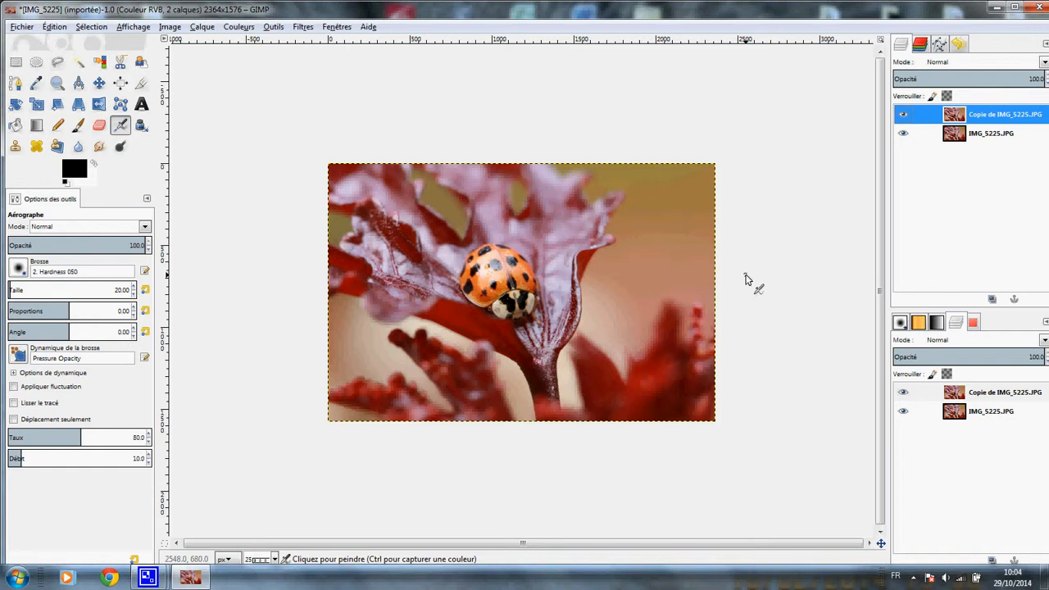
Step: Desaturate the copied layer with the grey shade based on Luminosité, after comparing it with Moyenne
{"action": "scroll", "coordinate": [746, 280], "scroll_direction": "up", "scroll_amount": 1}
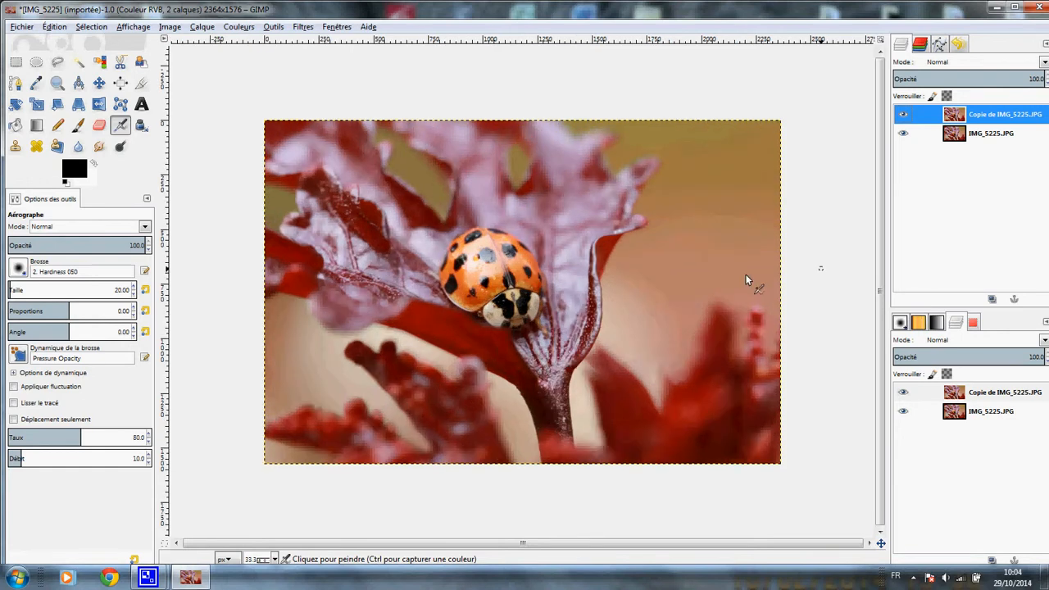
{"action": "scroll", "coordinate": [745, 276], "scroll_direction": "up", "scroll_amount": 1}
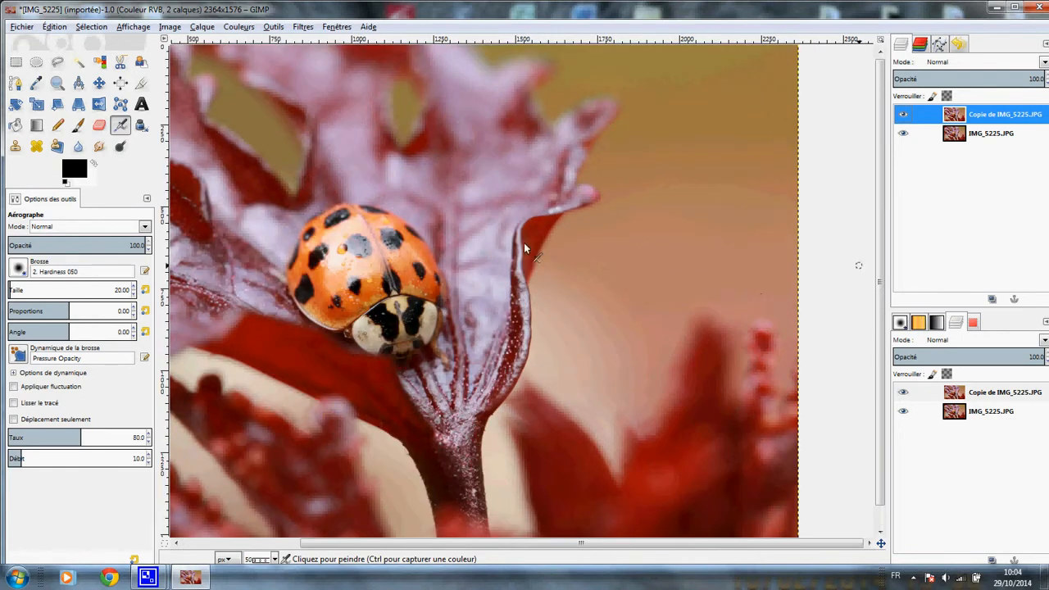
{"action": "left_click", "coordinate": [57, 85]}
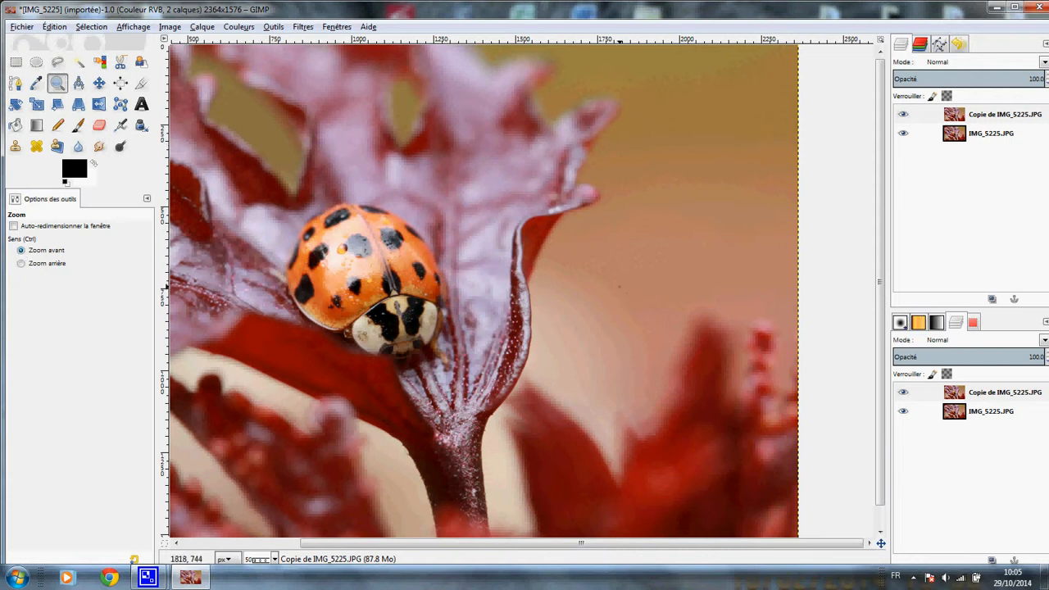
{"action": "left_click", "coordinate": [620, 286]}
{"action": "left_click", "coordinate": [619, 288]}
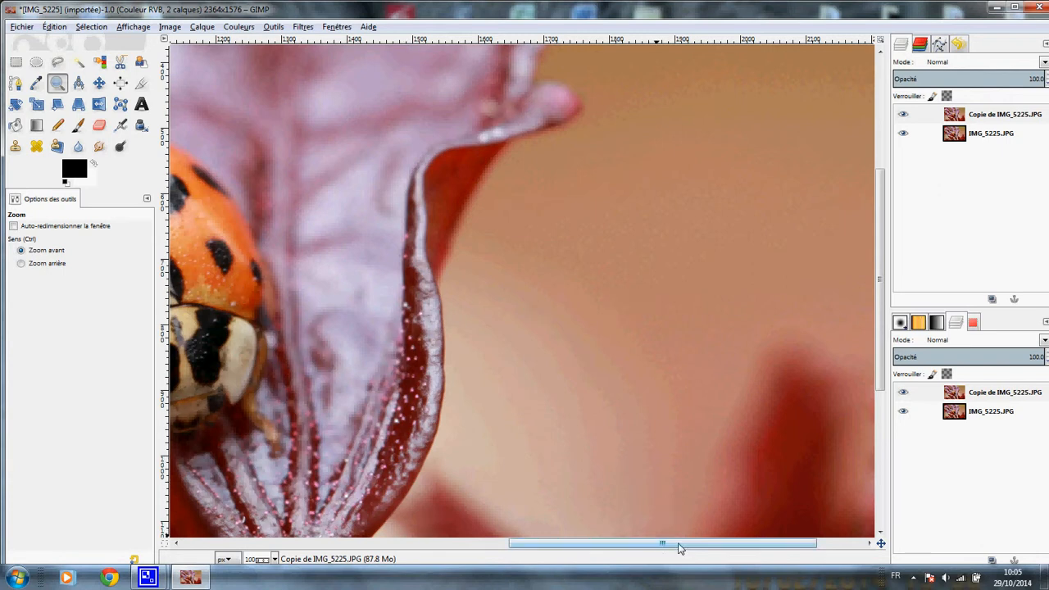
{"action": "left_click_drag", "start_coordinate": [661, 546], "coordinate": [496, 549]}
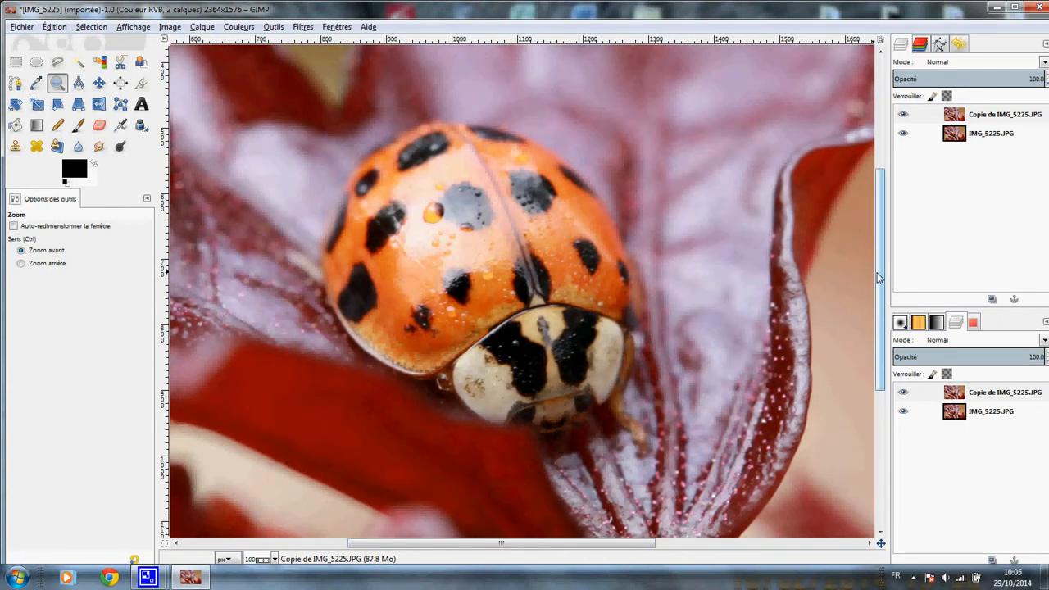
{"action": "left_click_drag", "start_coordinate": [877, 272], "coordinate": [875, 269]}
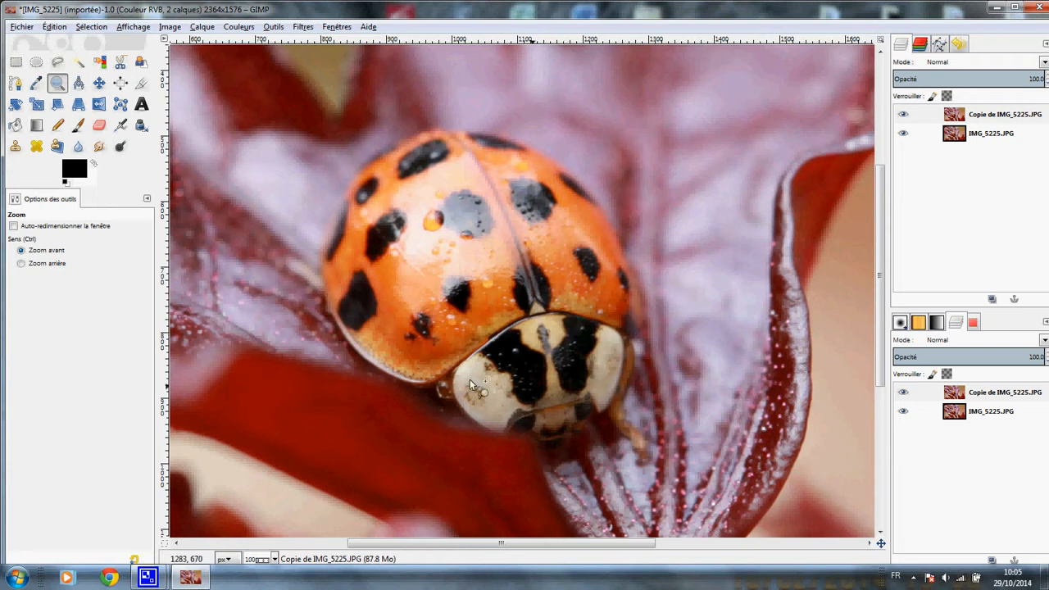
{"action": "left_click", "coordinate": [239, 27]}
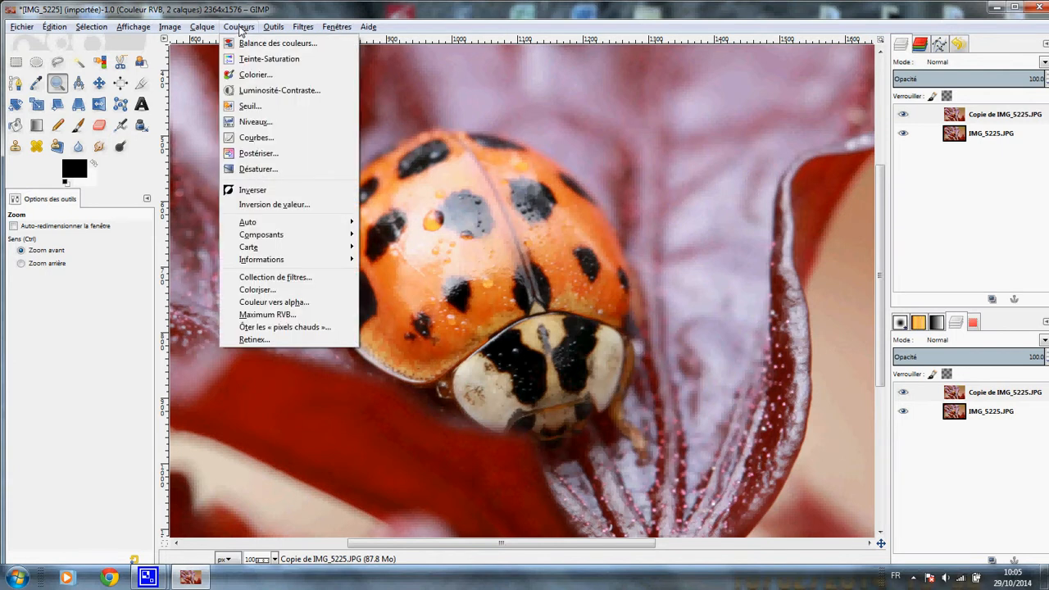
{"action": "left_click", "coordinate": [259, 173]}
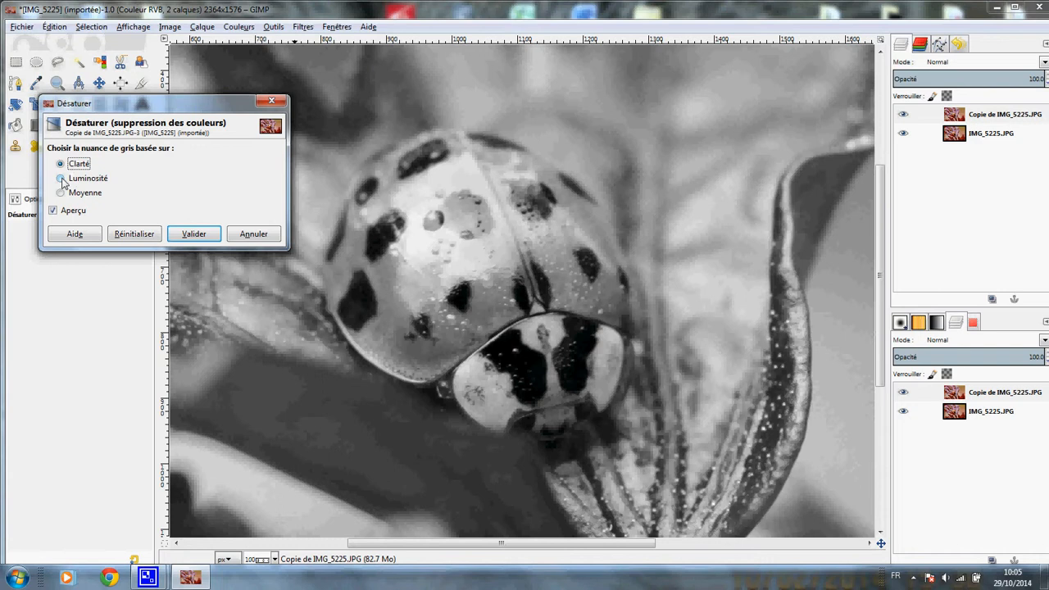
{"action": "left_click", "coordinate": [61, 179]}
{"action": "left_click", "coordinate": [61, 193]}
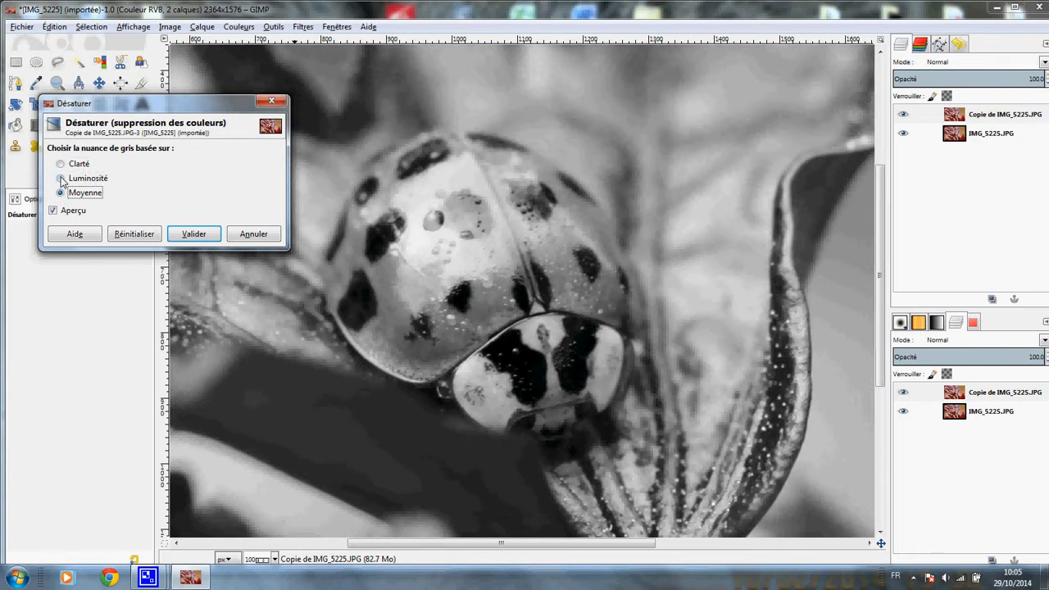
{"action": "left_click", "coordinate": [61, 180]}
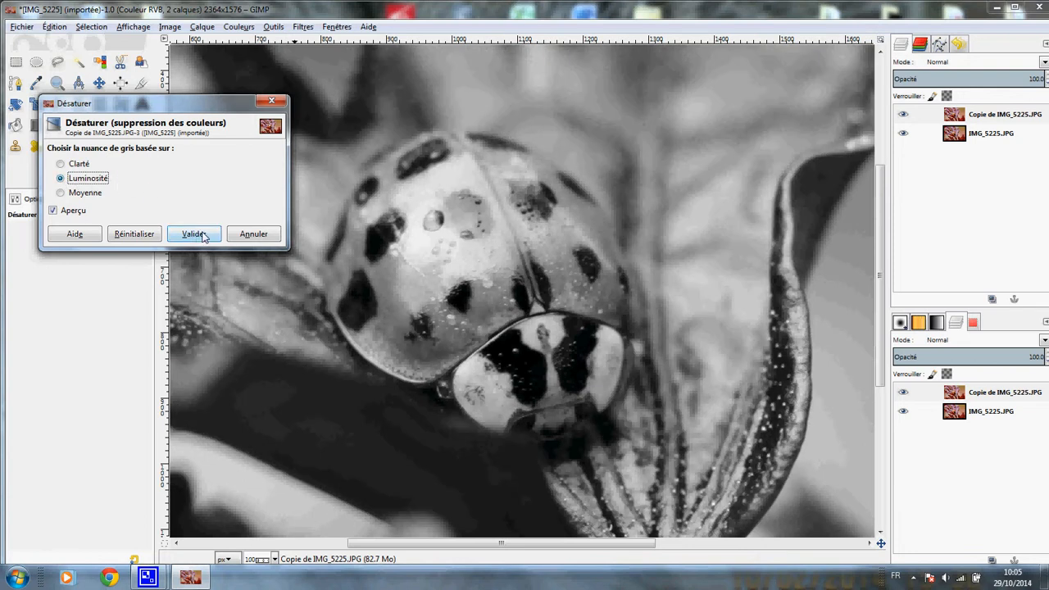
{"action": "left_click", "coordinate": [193, 234]}
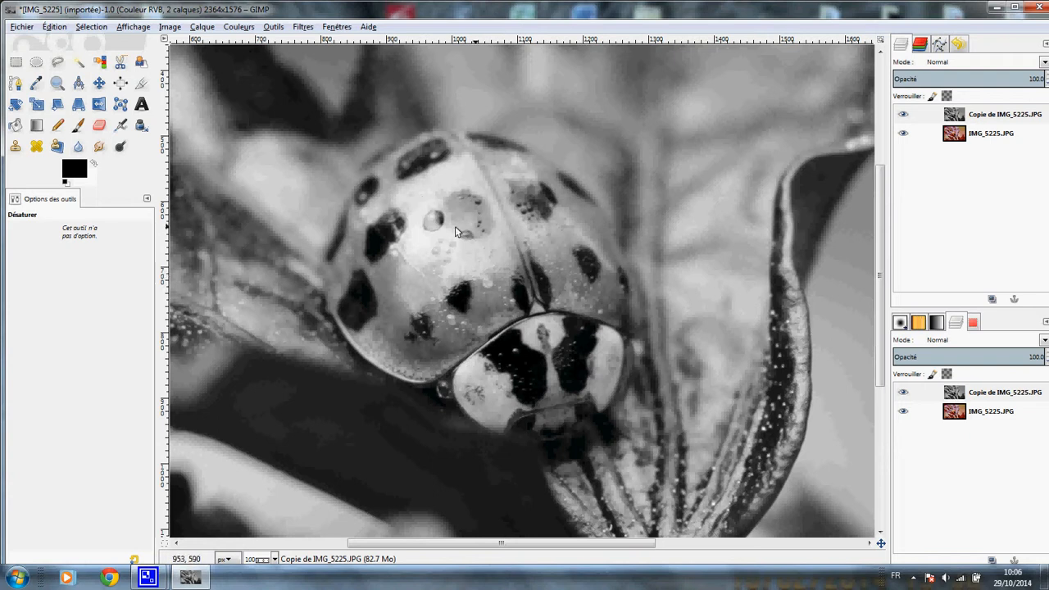
Step: Start a free selection with feathered edges, tracing the ladybug's shell from its top down the right edge to the head
{"action": "left_click", "coordinate": [56, 64]}
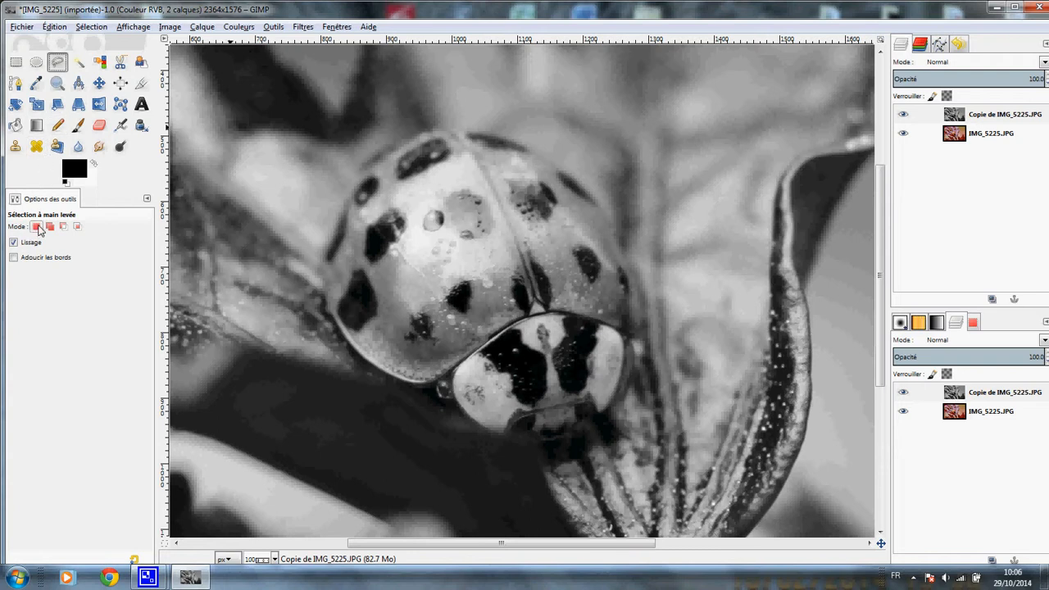
{"action": "left_click", "coordinate": [14, 258]}
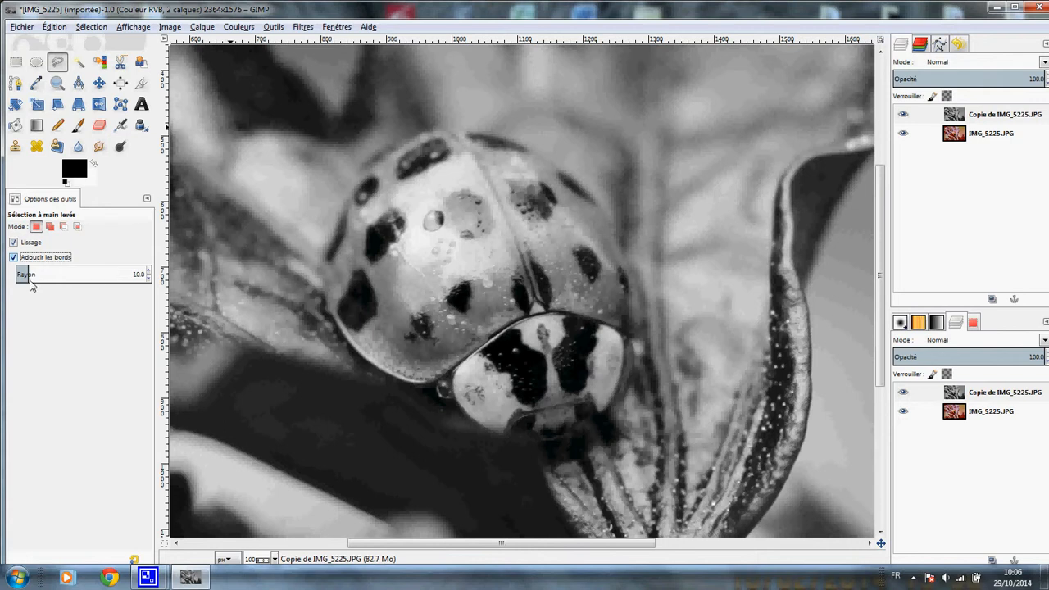
{"action": "left_click", "coordinate": [445, 128]}
{"action": "left_click", "coordinate": [477, 131]}
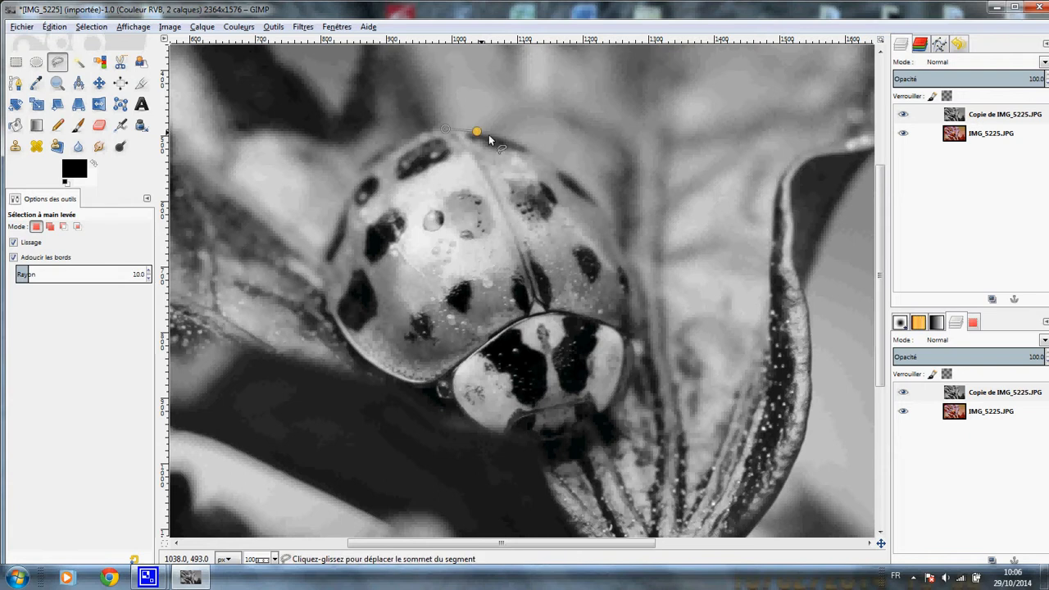
{"action": "left_click", "coordinate": [545, 156]}
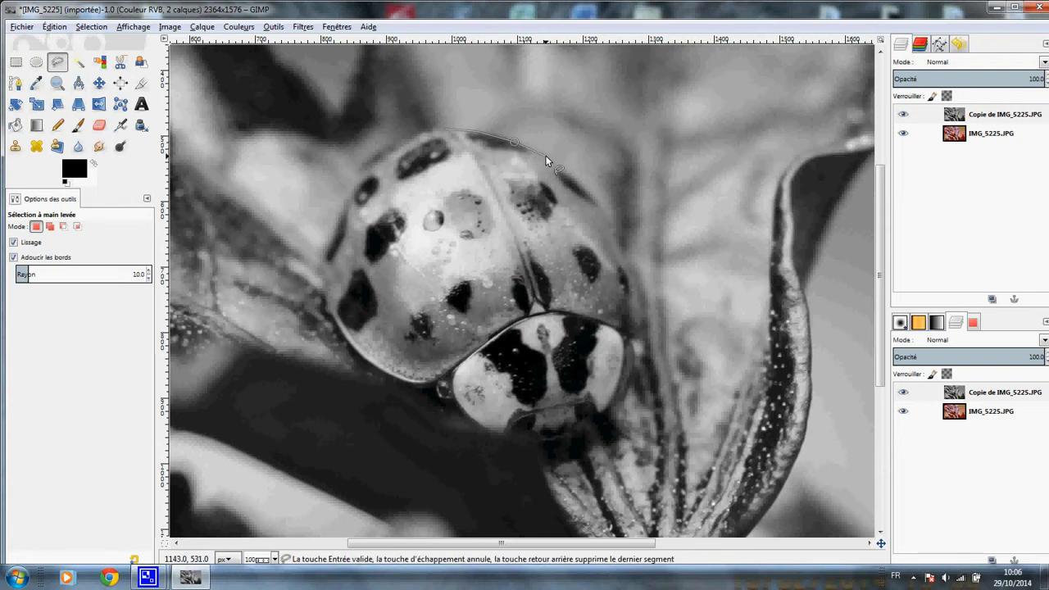
{"action": "left_click", "coordinate": [575, 175]}
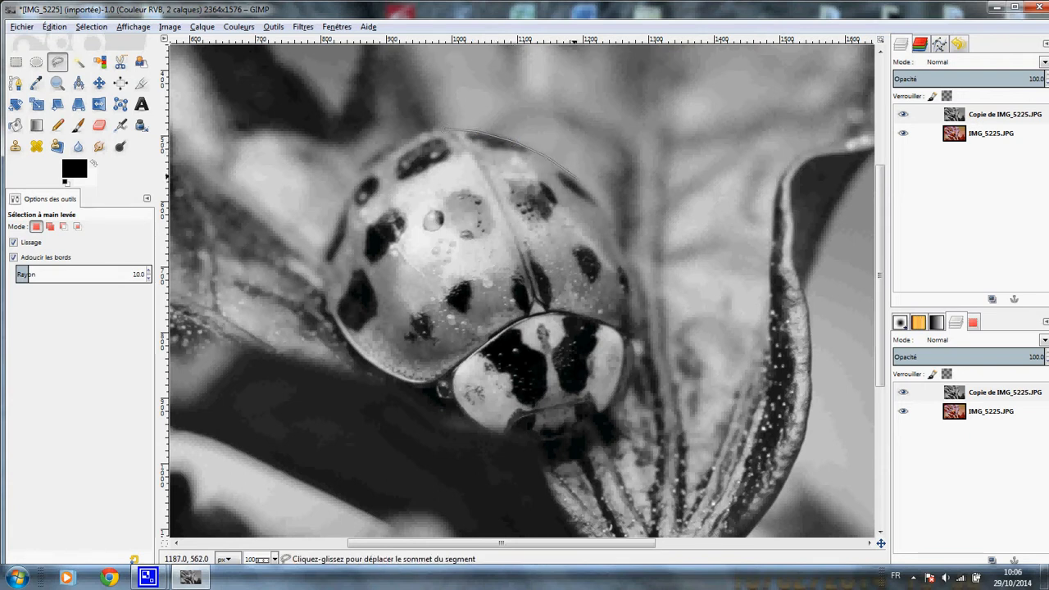
{"action": "left_click", "coordinate": [604, 209]}
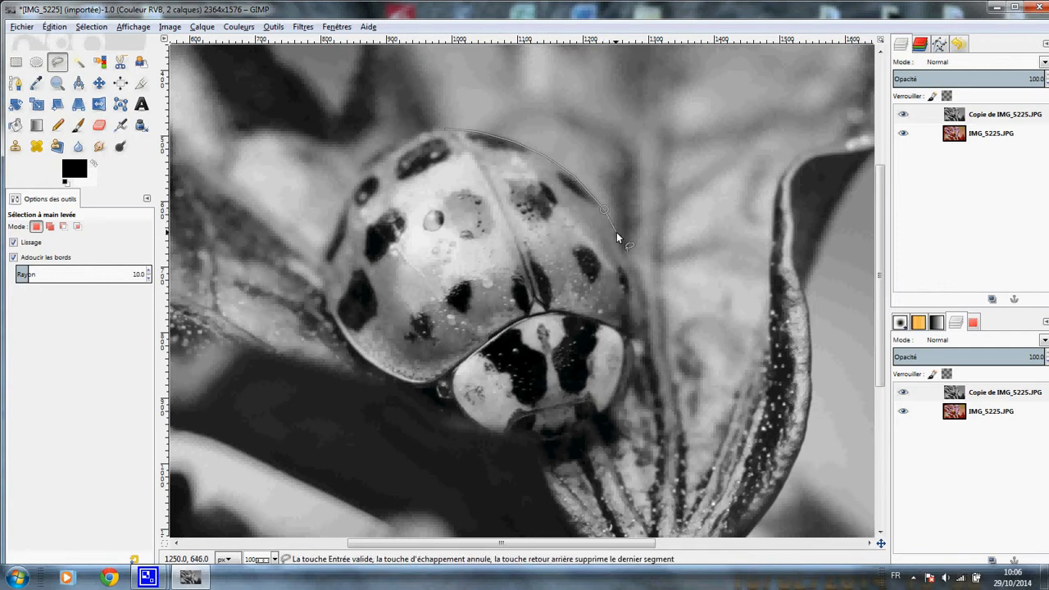
{"action": "left_click", "coordinate": [616, 234]}
{"action": "left_click", "coordinate": [626, 262]}
{"action": "left_click", "coordinate": [631, 293]}
{"action": "left_click", "coordinate": [629, 319]}
{"action": "left_click", "coordinate": [628, 332]}
Step: Continue the free selection outline around the ladybug's head, from its right side under the front to its left side
{"action": "left_click", "coordinate": [631, 344]}
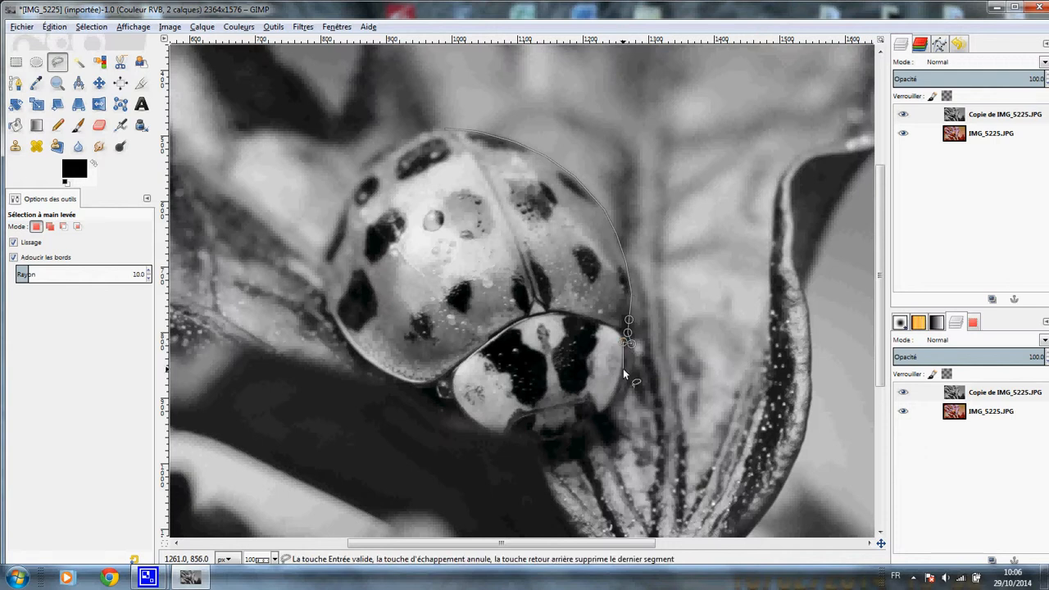
{"action": "left_click", "coordinate": [624, 356]}
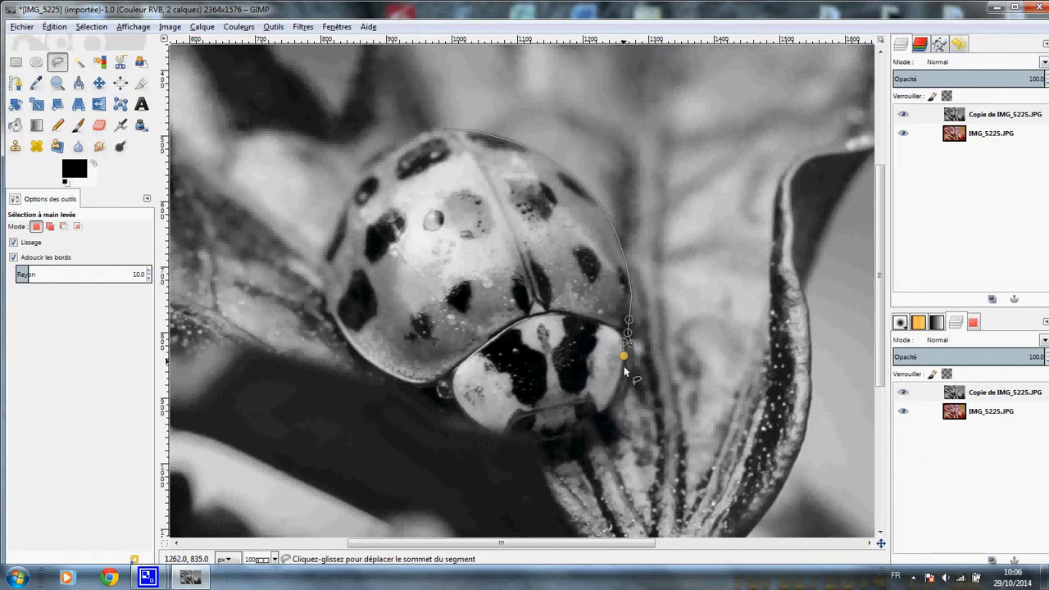
{"action": "left_click", "coordinate": [620, 383]}
{"action": "left_click", "coordinate": [606, 408]}
{"action": "left_click", "coordinate": [590, 428]}
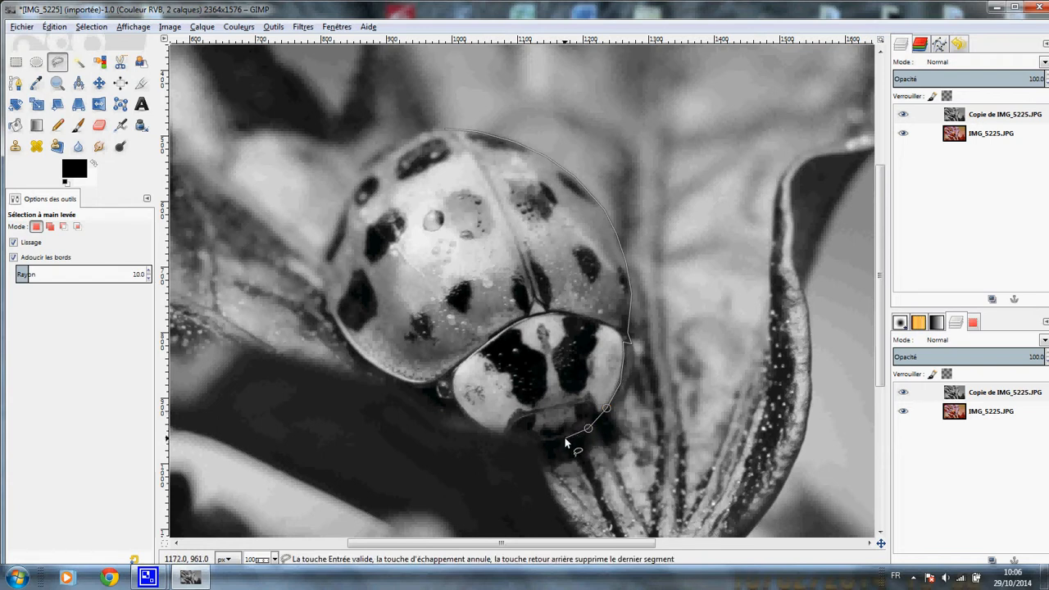
{"action": "left_click", "coordinate": [566, 437]}
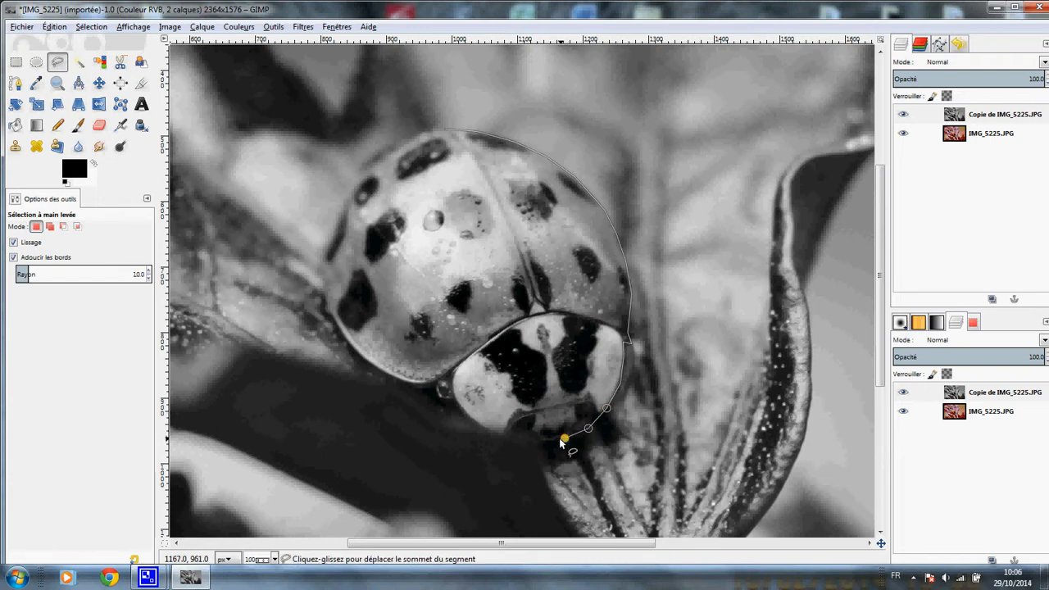
{"action": "left_click", "coordinate": [505, 437]}
{"action": "left_click", "coordinate": [480, 425]}
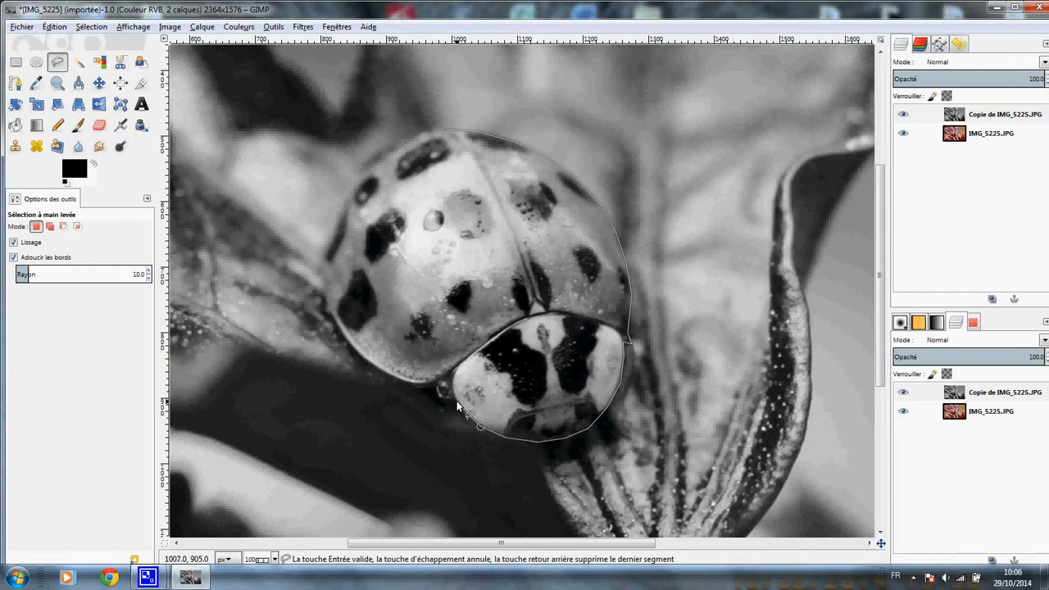
{"action": "left_click", "coordinate": [451, 397]}
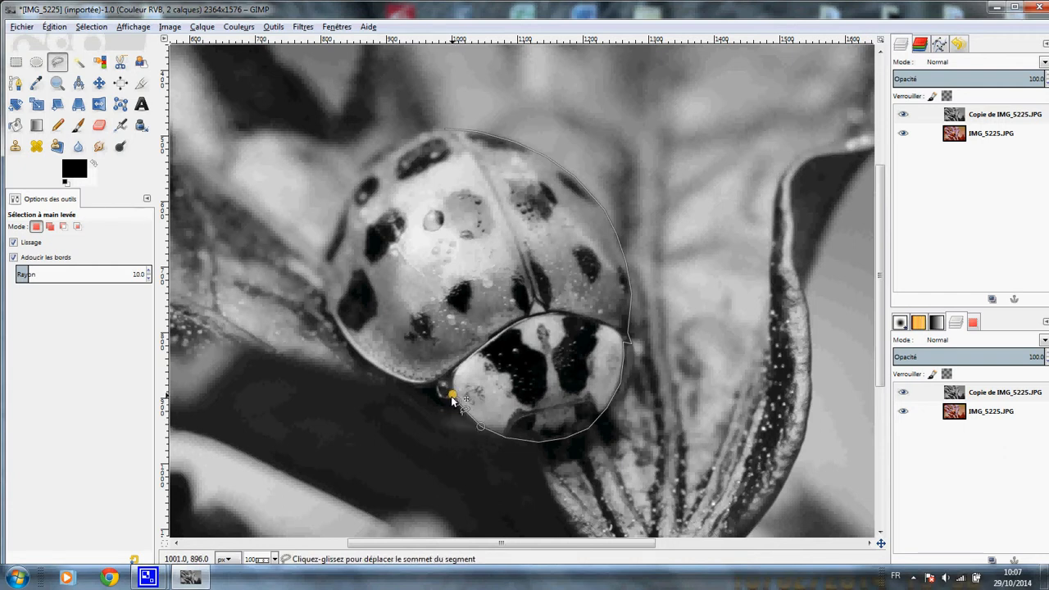
Step: Continue the free selection outline from the left side of the ladybug's head along the shell's lower-left edge to its leftmost point
{"action": "left_click", "coordinate": [437, 384]}
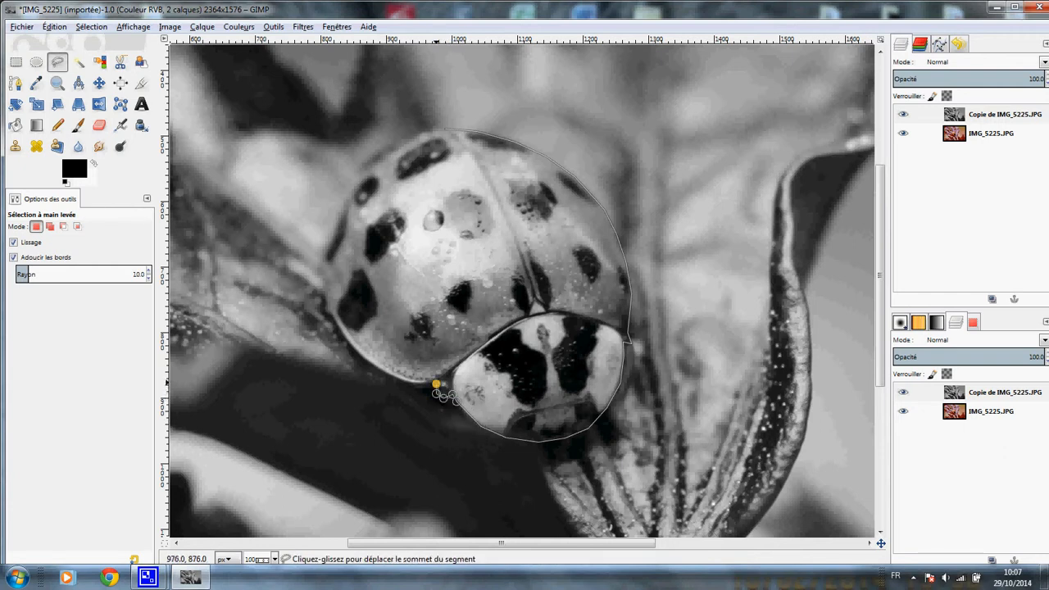
{"action": "left_click", "coordinate": [401, 382]}
{"action": "left_click", "coordinate": [388, 373]}
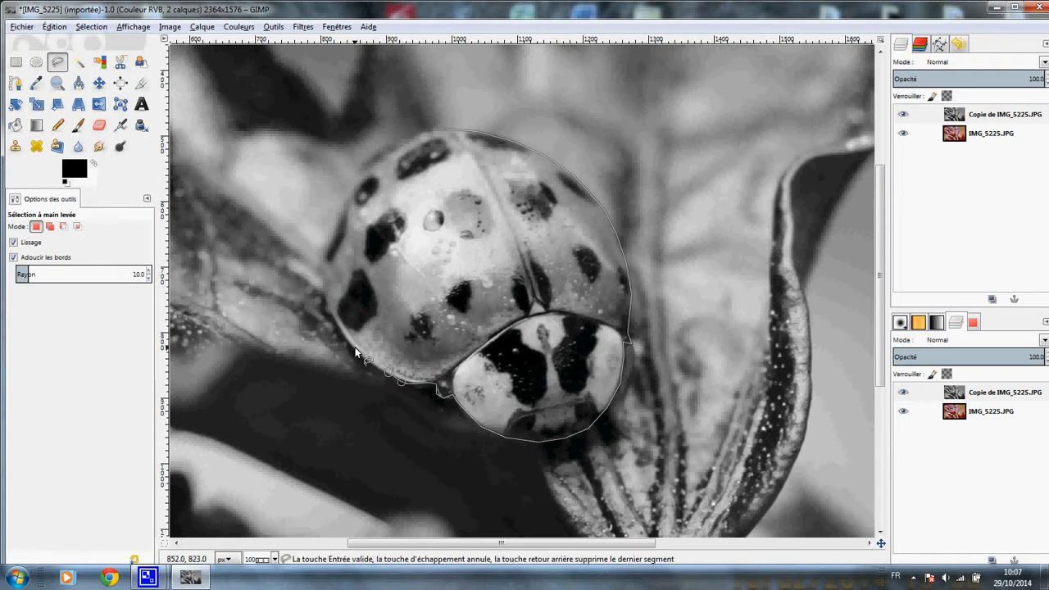
{"action": "left_click", "coordinate": [358, 353]}
{"action": "left_click", "coordinate": [339, 328]}
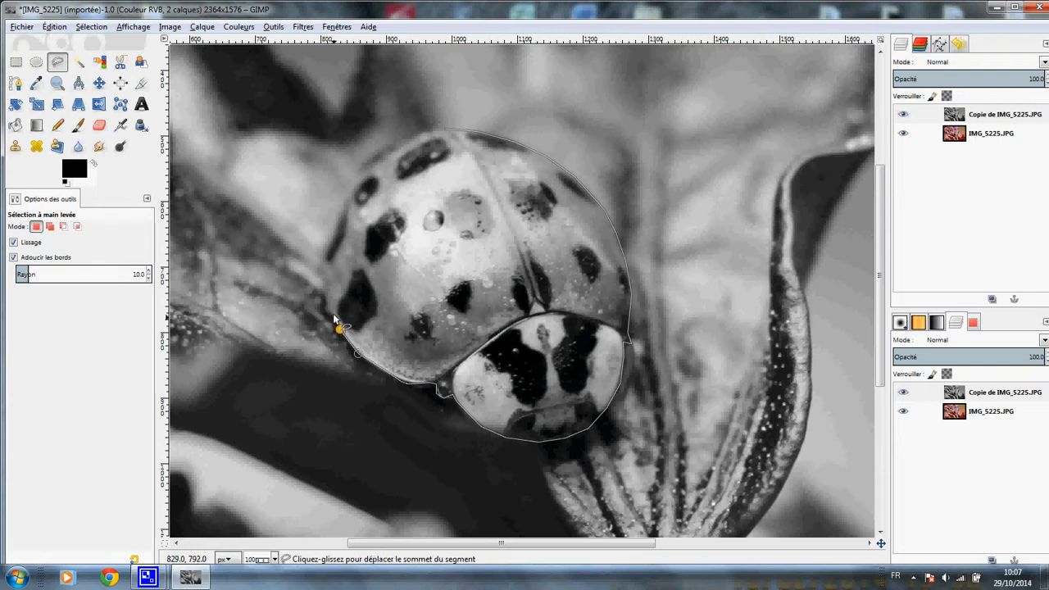
{"action": "left_click", "coordinate": [322, 272]}
Step: Trace the shell's upper-left edge up to the outline's starting point and close the free selection around the ladybug
{"action": "left_click", "coordinate": [341, 198]}
{"action": "left_click", "coordinate": [358, 164]}
{"action": "left_click", "coordinate": [389, 143]}
{"action": "left_click", "coordinate": [416, 132]}
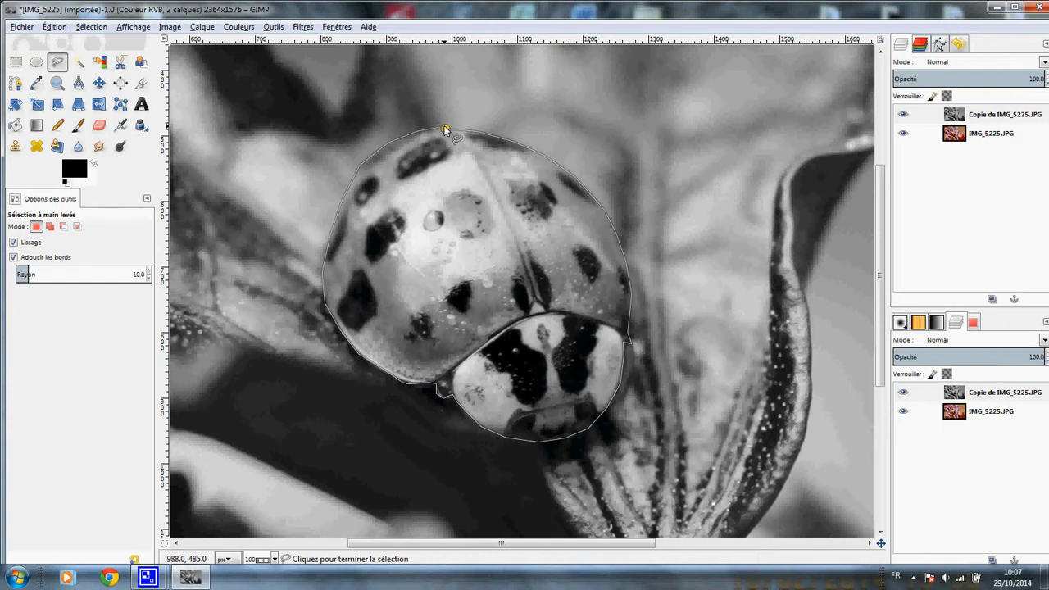
{"action": "left_click", "coordinate": [443, 130]}
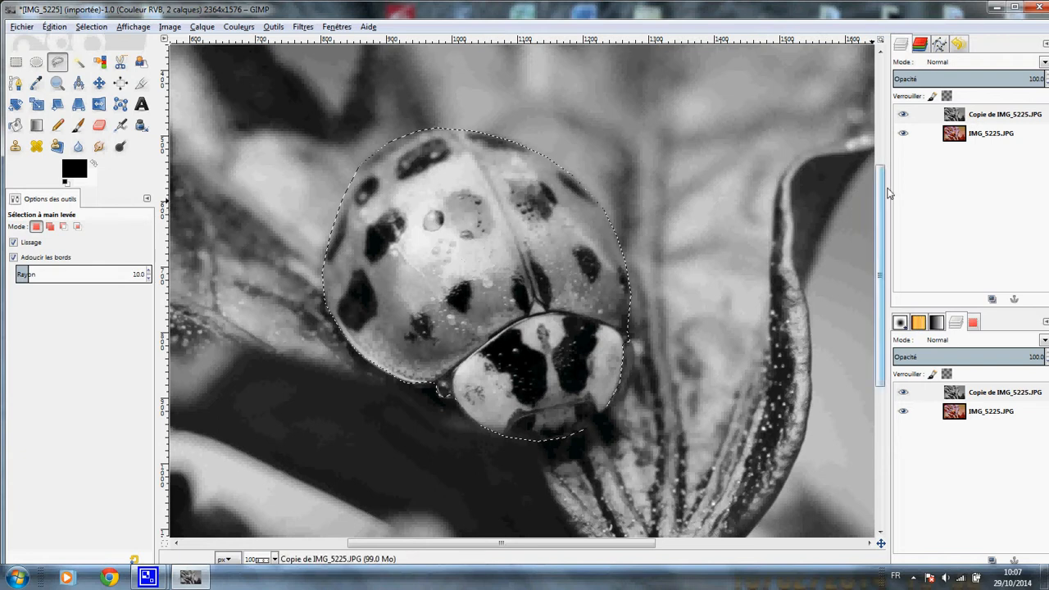
Step: Add a layer mask to the desaturated copy, initialised from Sélection with Inverser le masque enabled
{"action": "right_click", "coordinate": [939, 117]}
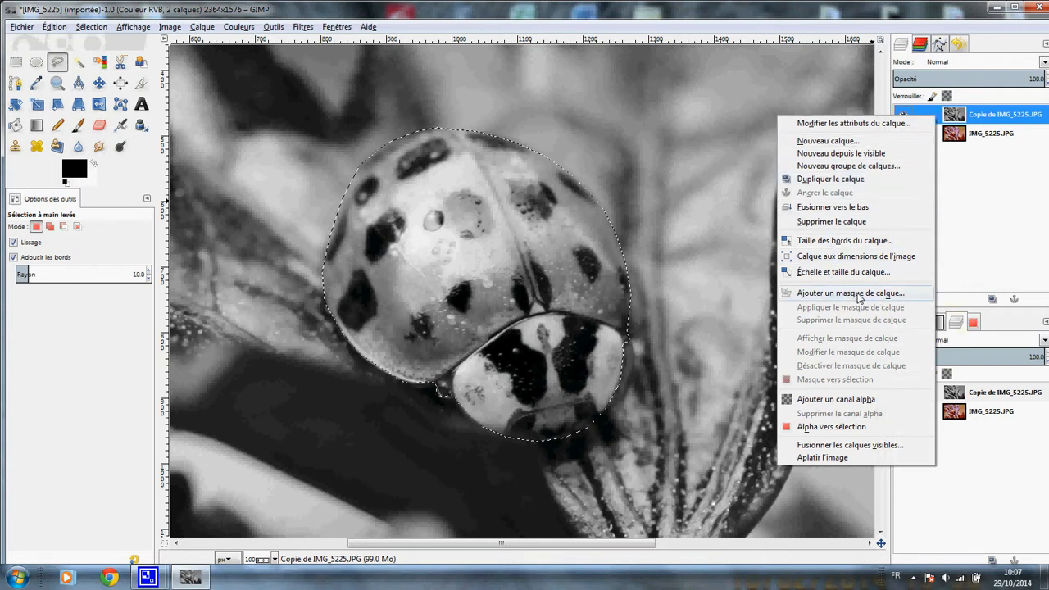
{"action": "left_click", "coordinate": [850, 293]}
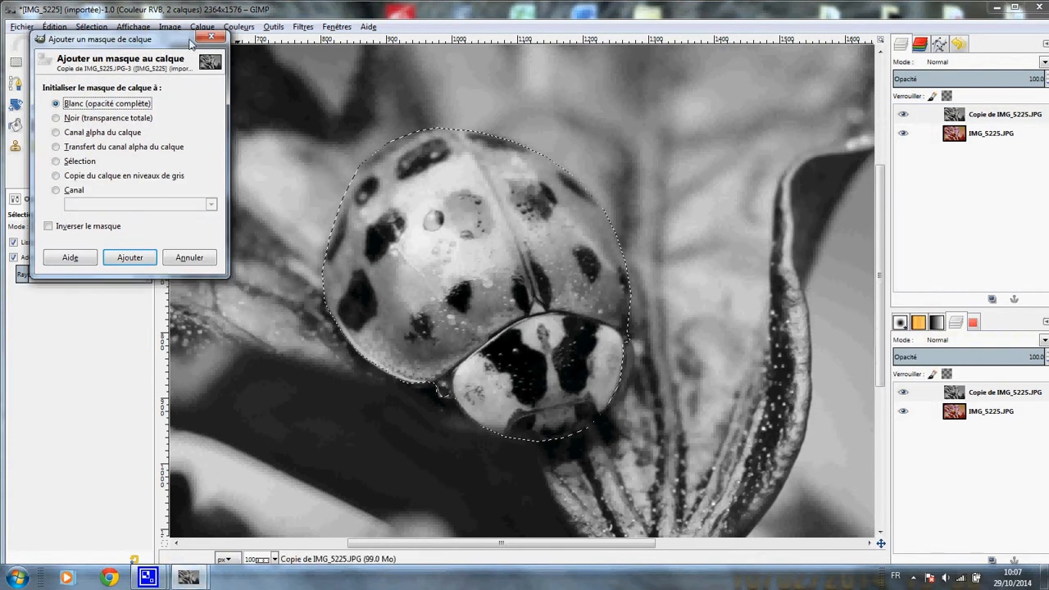
{"action": "left_click", "coordinate": [57, 161]}
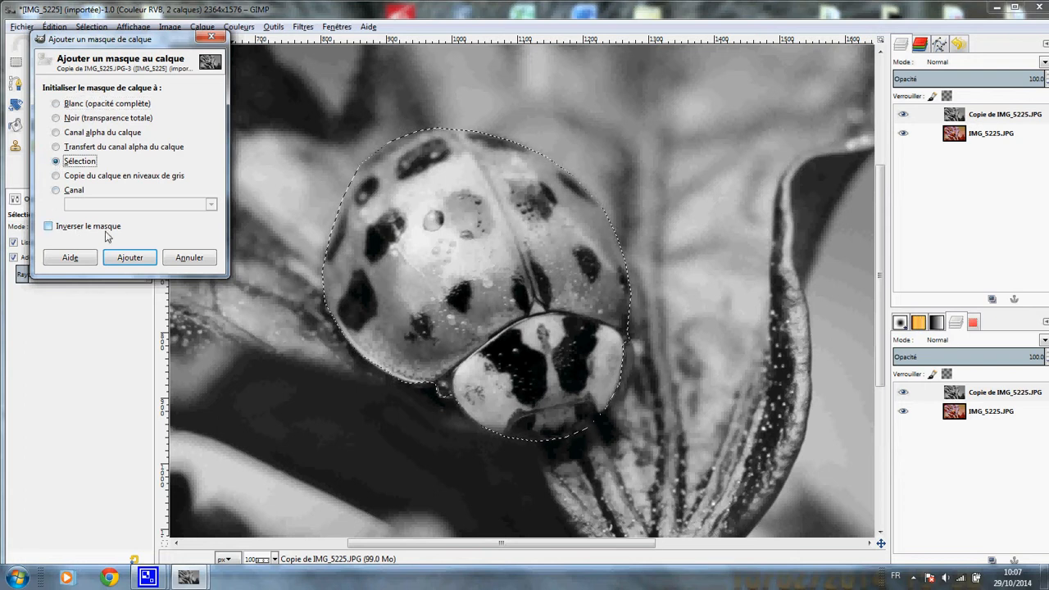
{"action": "left_click", "coordinate": [49, 227]}
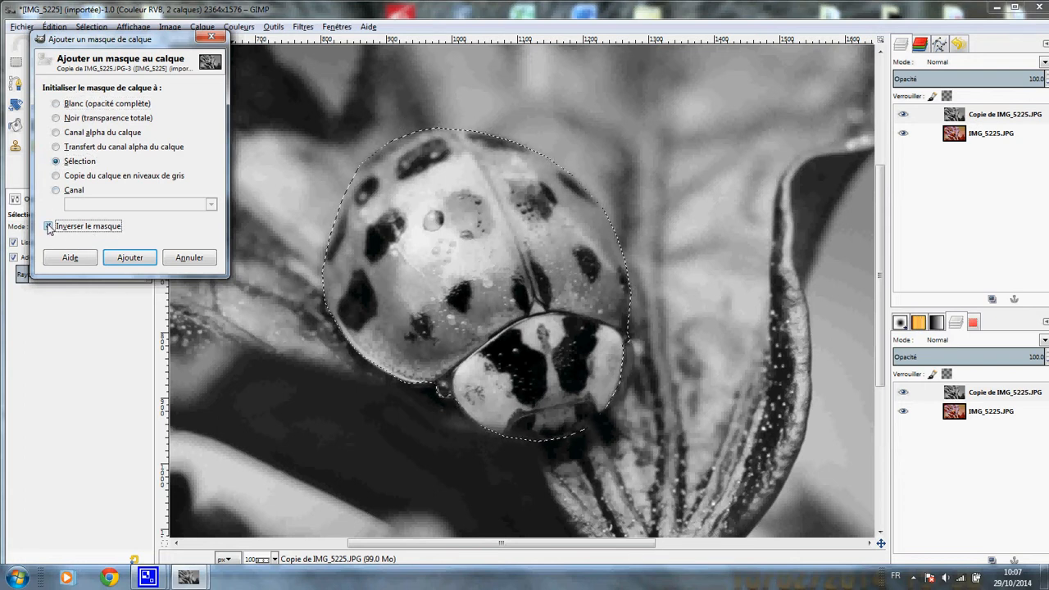
{"action": "left_click", "coordinate": [134, 258]}
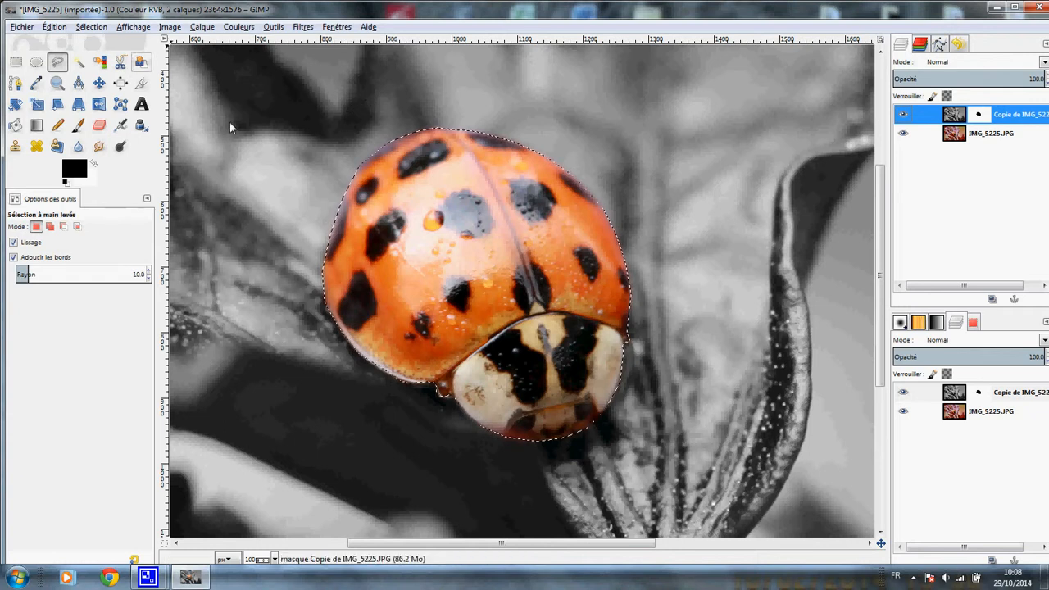
Step: Clear the selection and touch up the mask at the shell's upper-left edge with the Paintbrush in white
{"action": "left_click", "coordinate": [100, 30]}
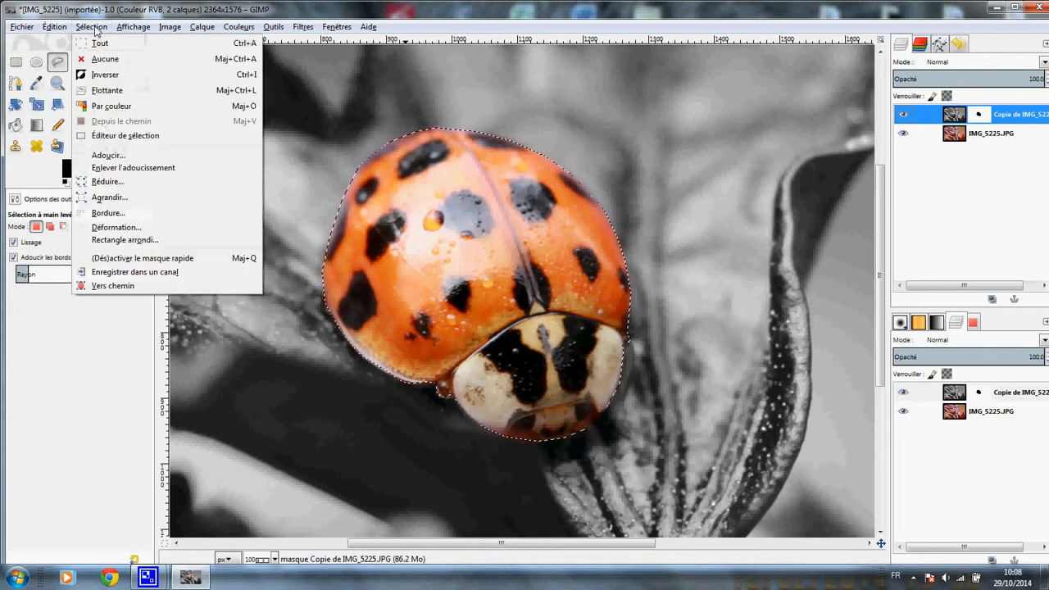
{"action": "left_click", "coordinate": [107, 60]}
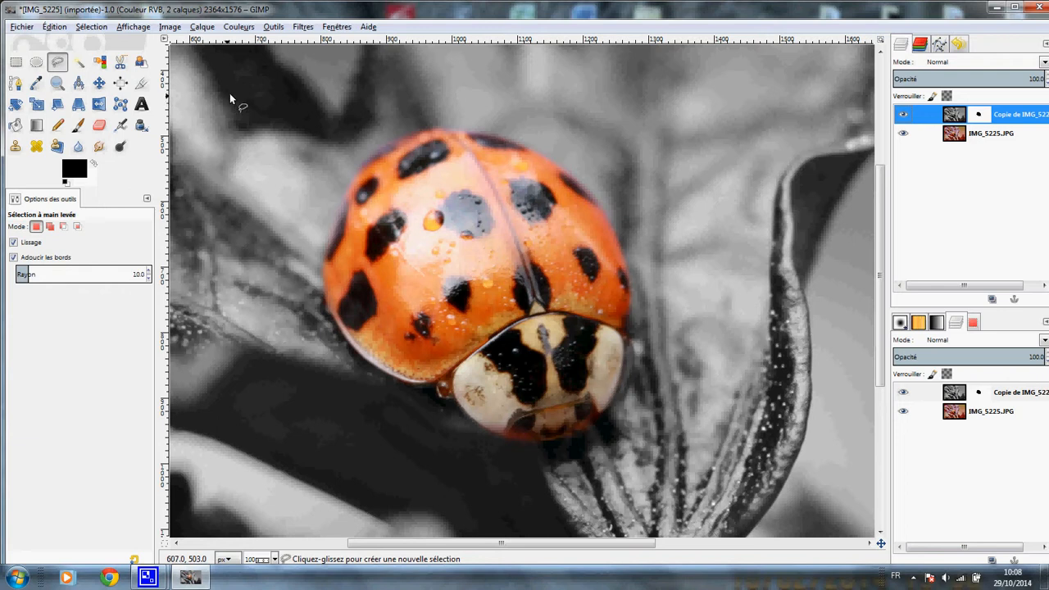
{"action": "left_click", "coordinate": [78, 124]}
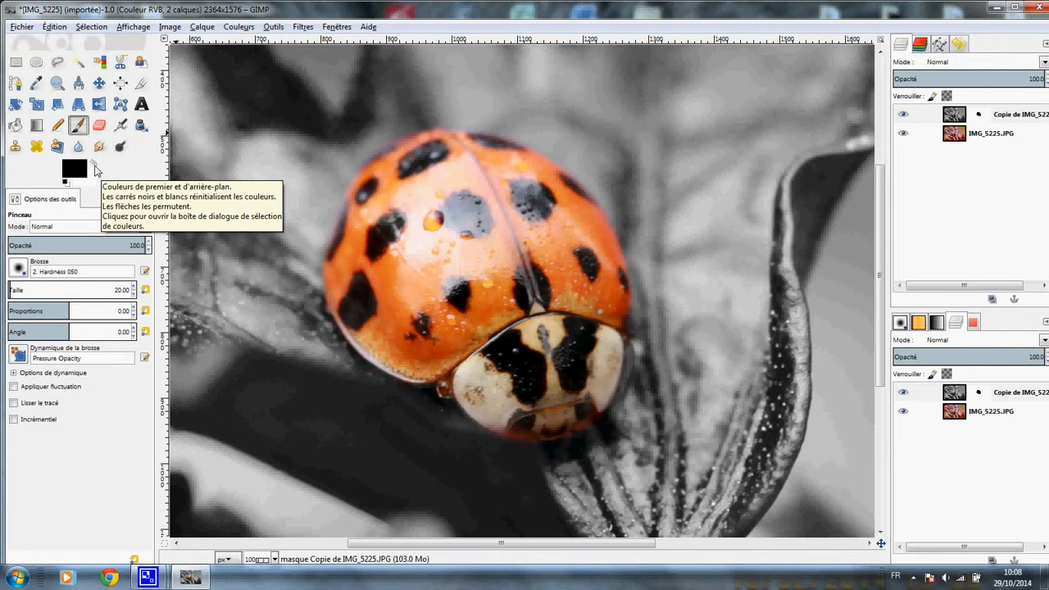
{"action": "left_click", "coordinate": [95, 167]}
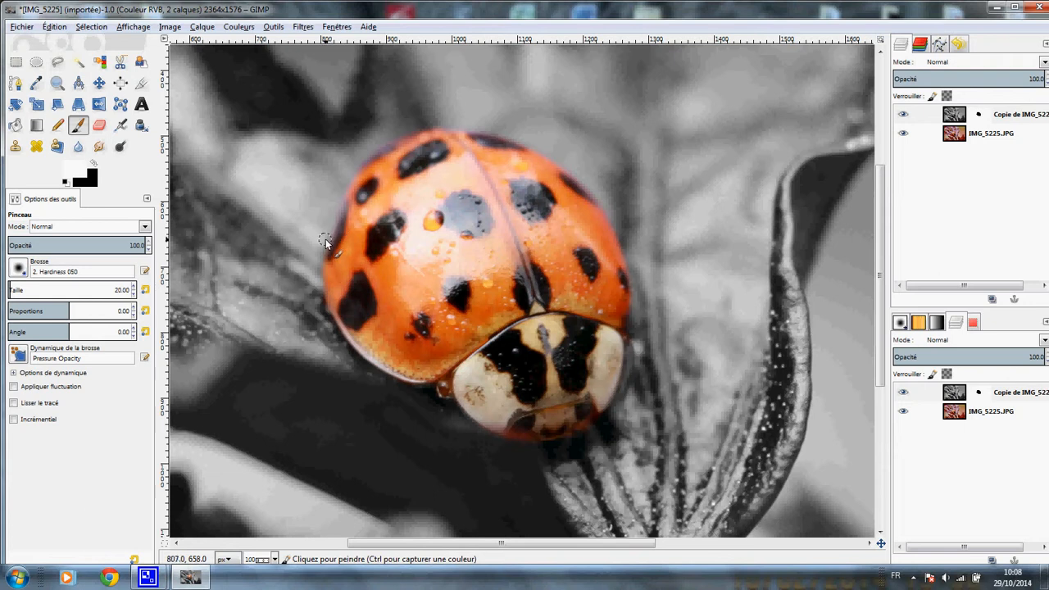
{"action": "left_click", "coordinate": [347, 185]}
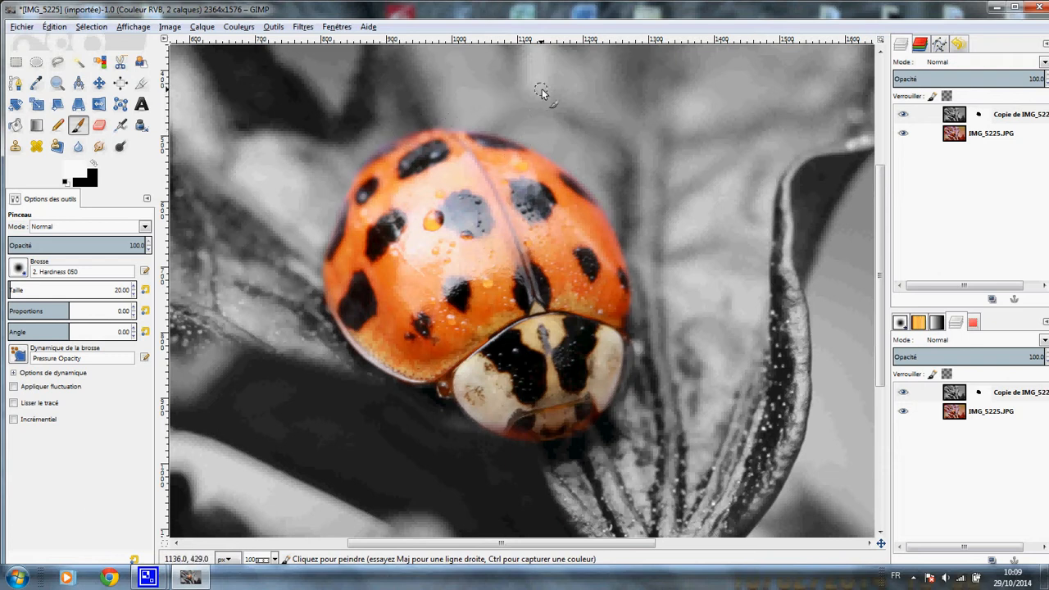
Step: Paint a white test stroke on the mask across the top of the shell and undo it
{"action": "left_click_drag", "start_coordinate": [474, 178], "coordinate": [467, 187]}
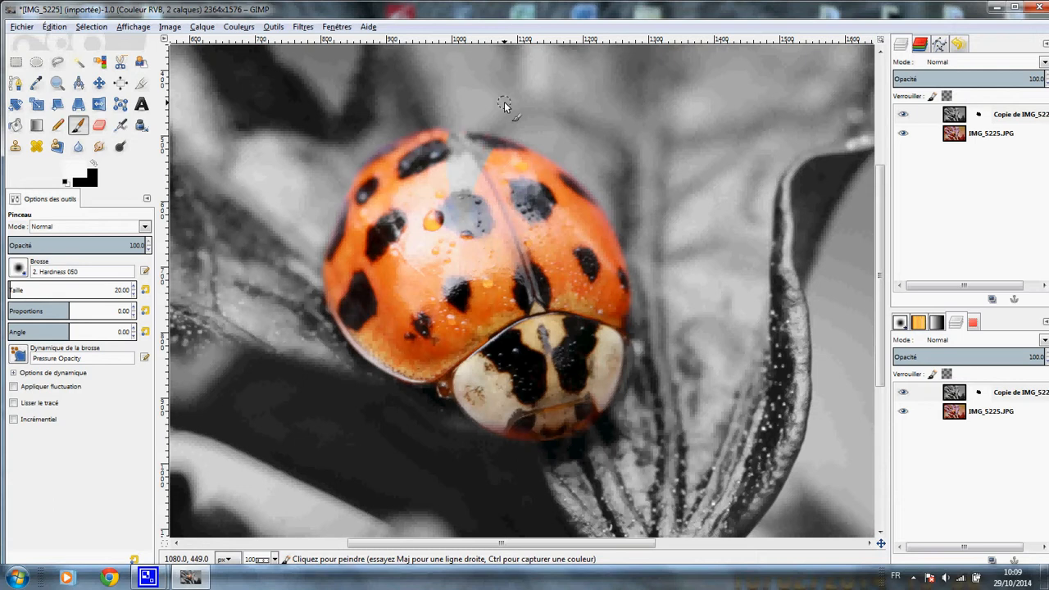
{"action": "key", "text": "ctrl"}
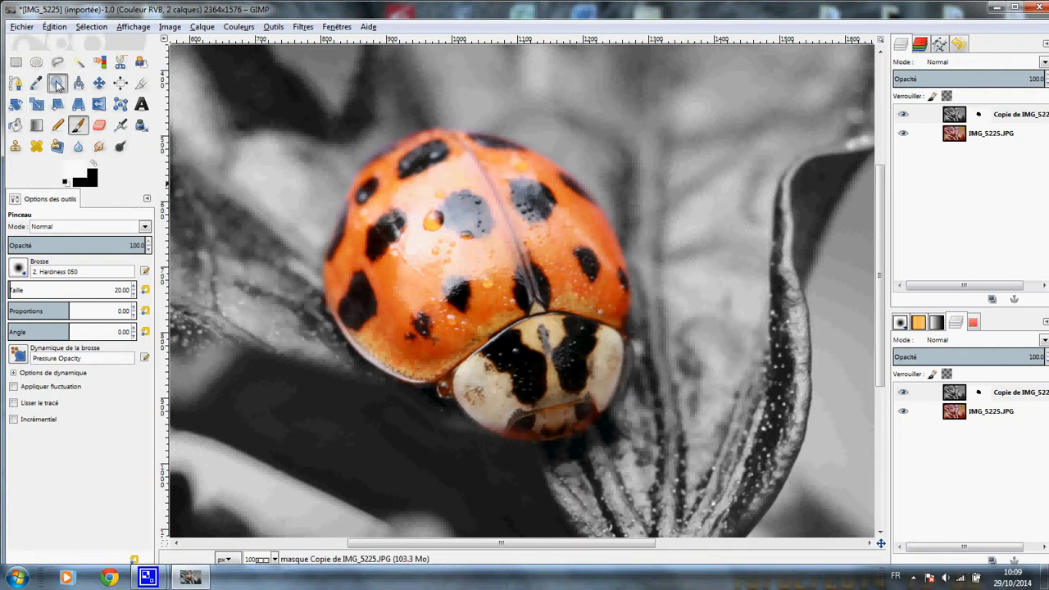
Step: Review the whole selective-colour image at 33.3% using the Zoom tool set to Zoom arrière
{"action": "left_click", "coordinate": [57, 82]}
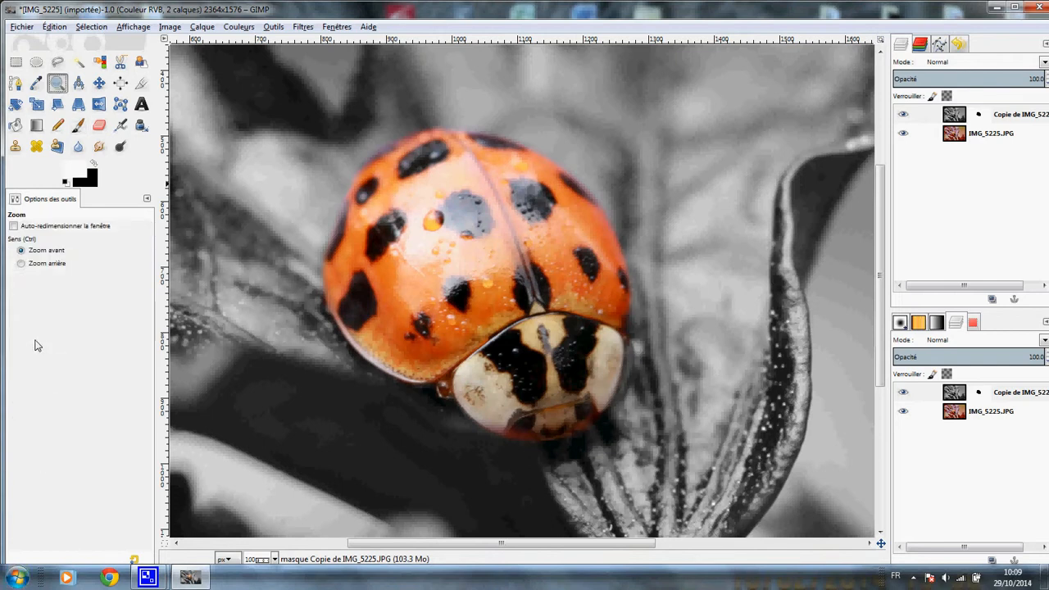
{"action": "left_click", "coordinate": [21, 263]}
{"action": "left_click", "coordinate": [670, 204]}
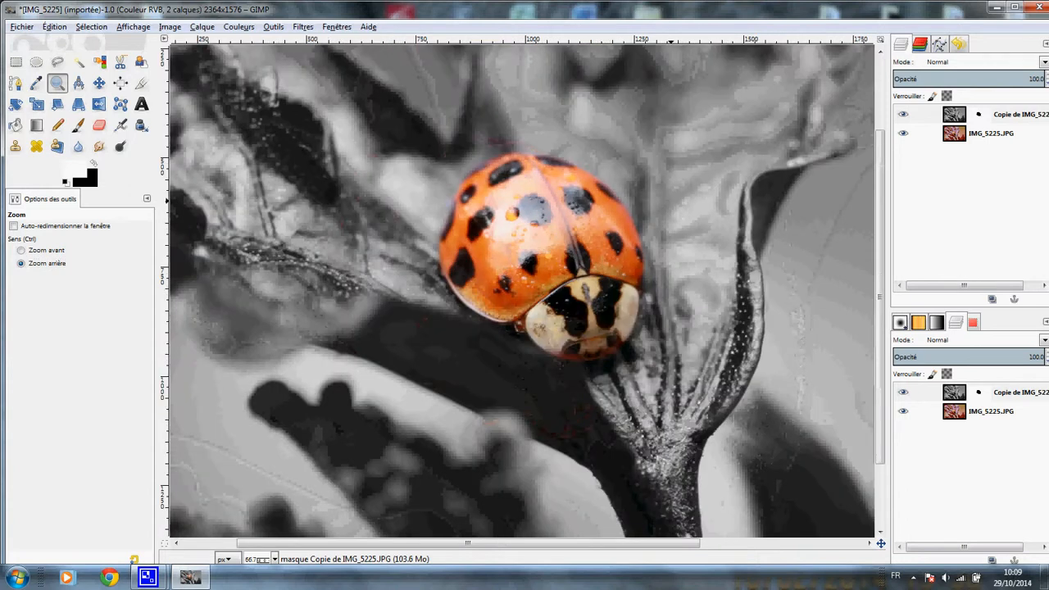
{"action": "left_click", "coordinate": [671, 206]}
{"action": "left_click", "coordinate": [670, 207]}
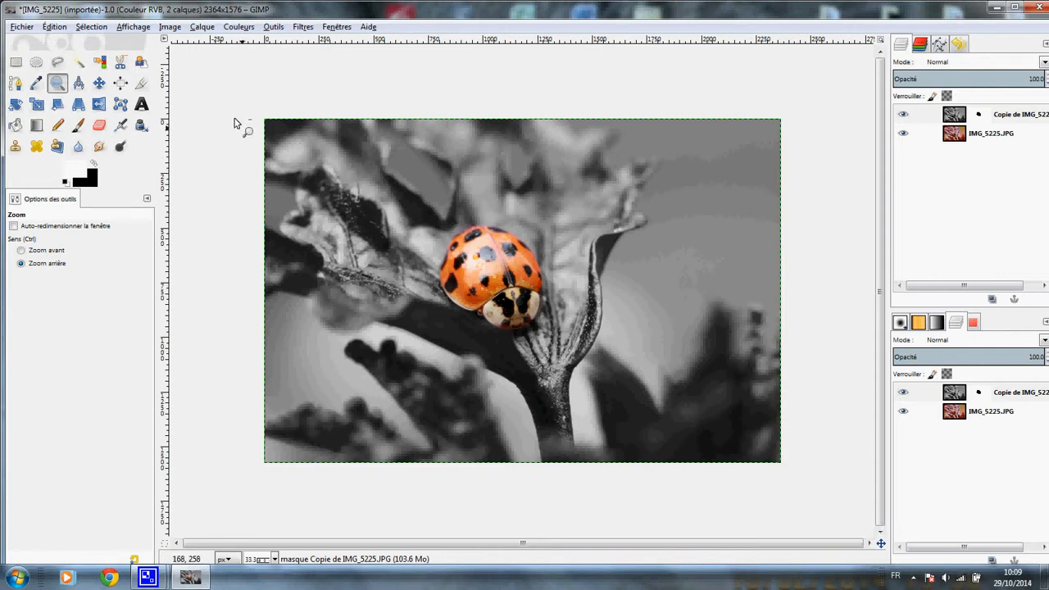
Step: Export the image to the Lexar (F:) drive as Coccinelle.JPG with a JPEG quality of 97
{"action": "left_click", "coordinate": [22, 28]}
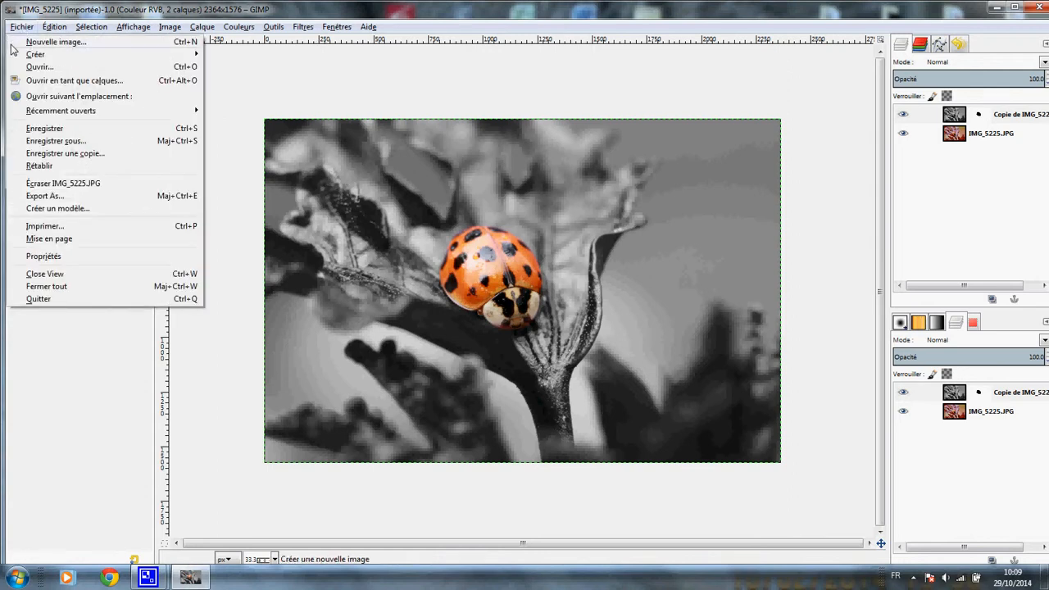
{"action": "left_click", "coordinate": [96, 201]}
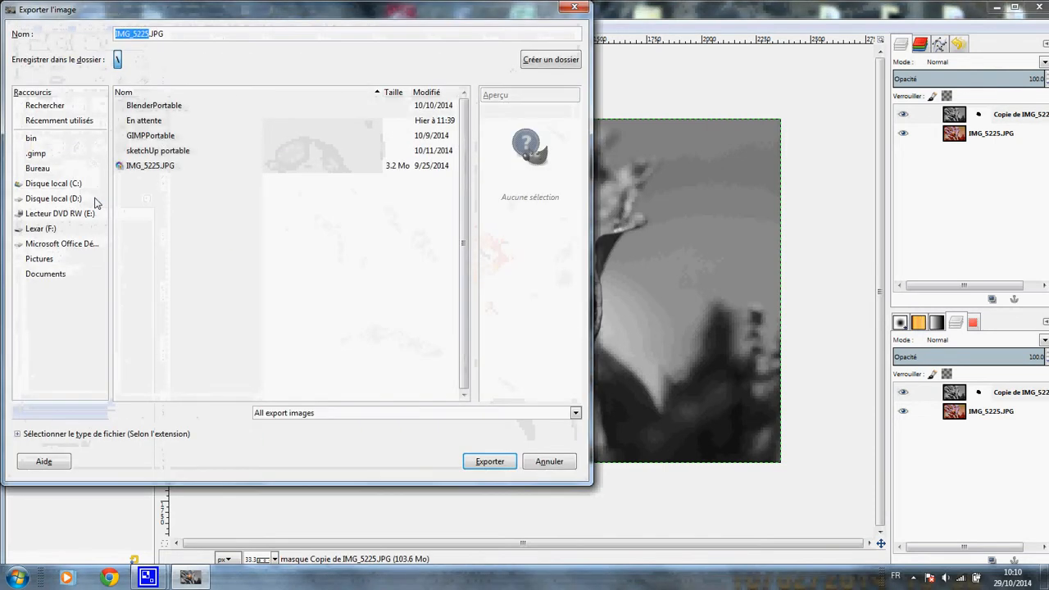
{"action": "left_click", "coordinate": [36, 231]}
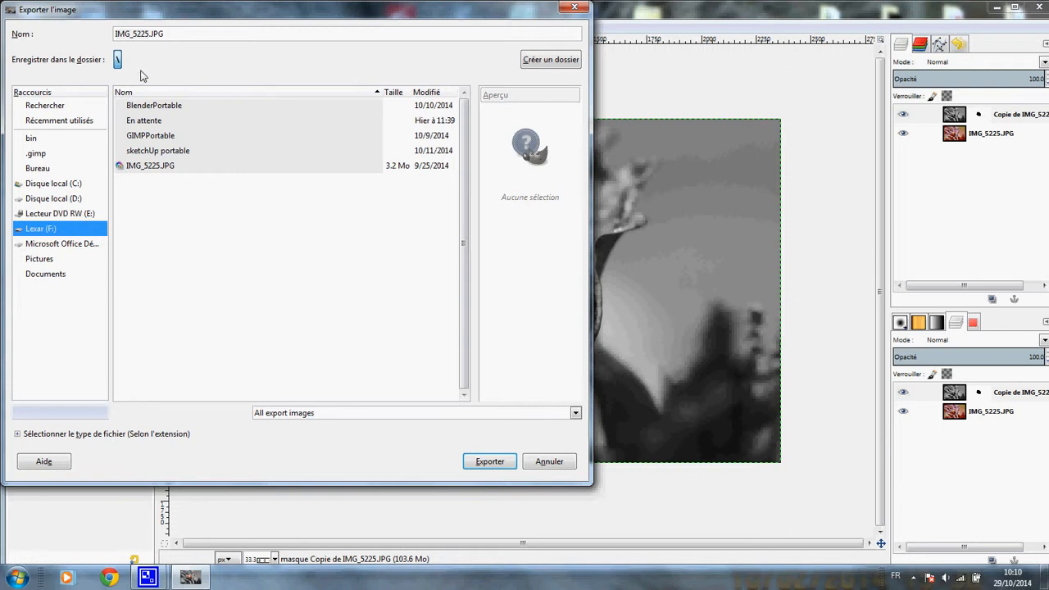
{"action": "left_click", "coordinate": [151, 33]}
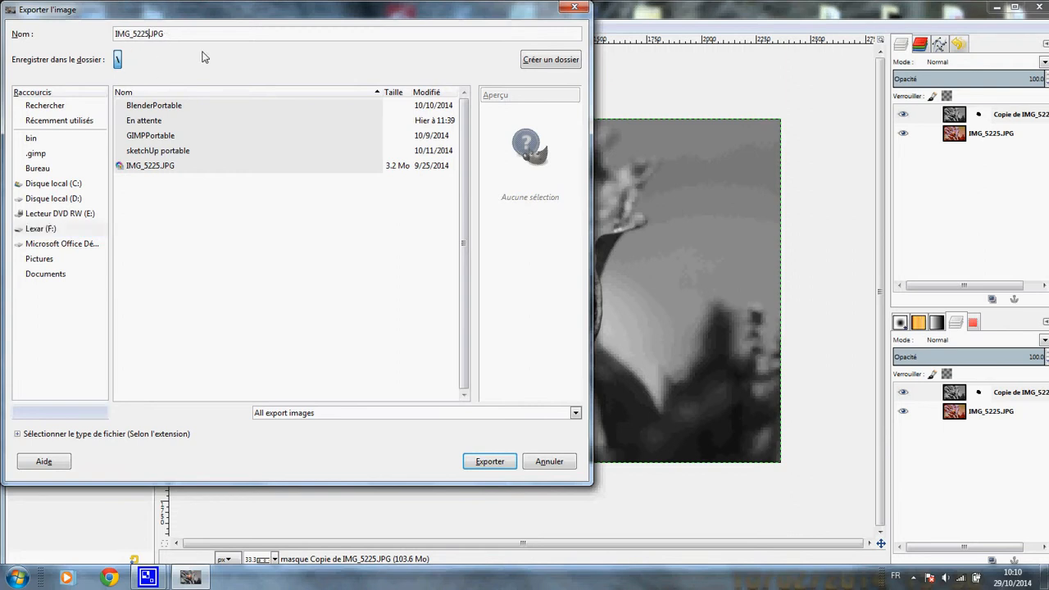
{"action": "key", "text": "BackSpace"}
{"action": "key", "text": "BackSpace"}
{"action": "key", "text": "BackSpace"}
{"action": "key", "text": "BackSpace"}
{"action": "key", "text": "BackSpace"}
{"action": "key", "text": "BackSpace"}
{"action": "key", "text": "BackSpace"}
{"action": "key", "text": "BackSpace"}
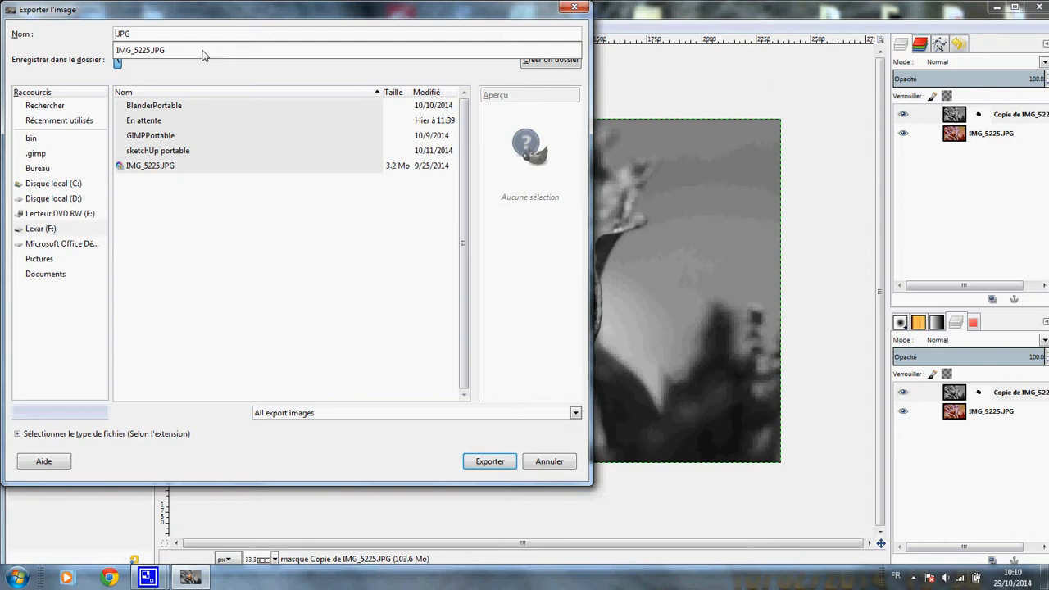
{"action": "type", "text": "Coccinelle"}
{"action": "left_click", "coordinate": [489, 464]}
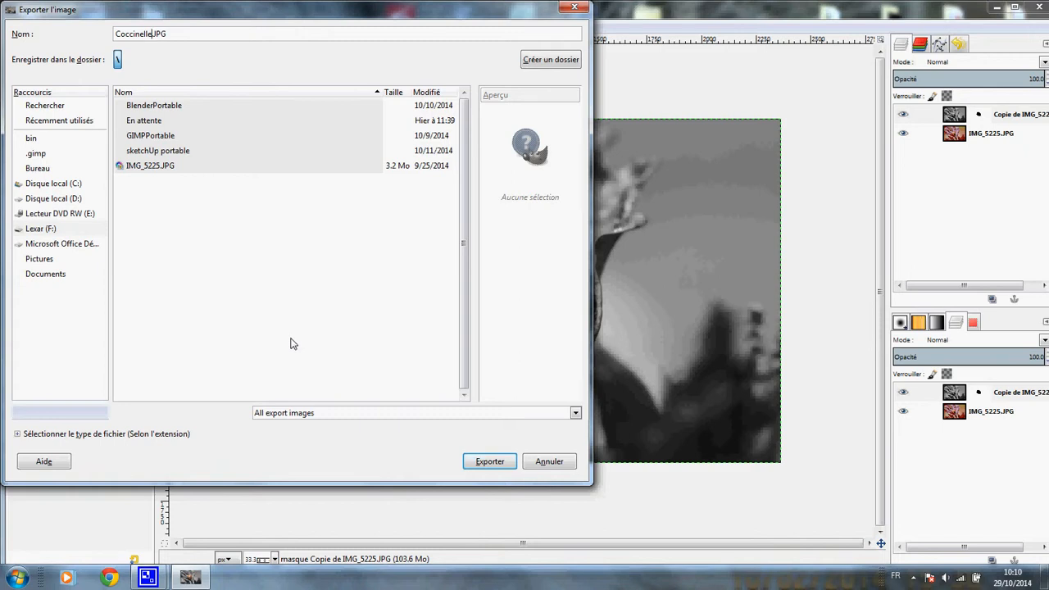
{"action": "left_click", "coordinate": [501, 464]}
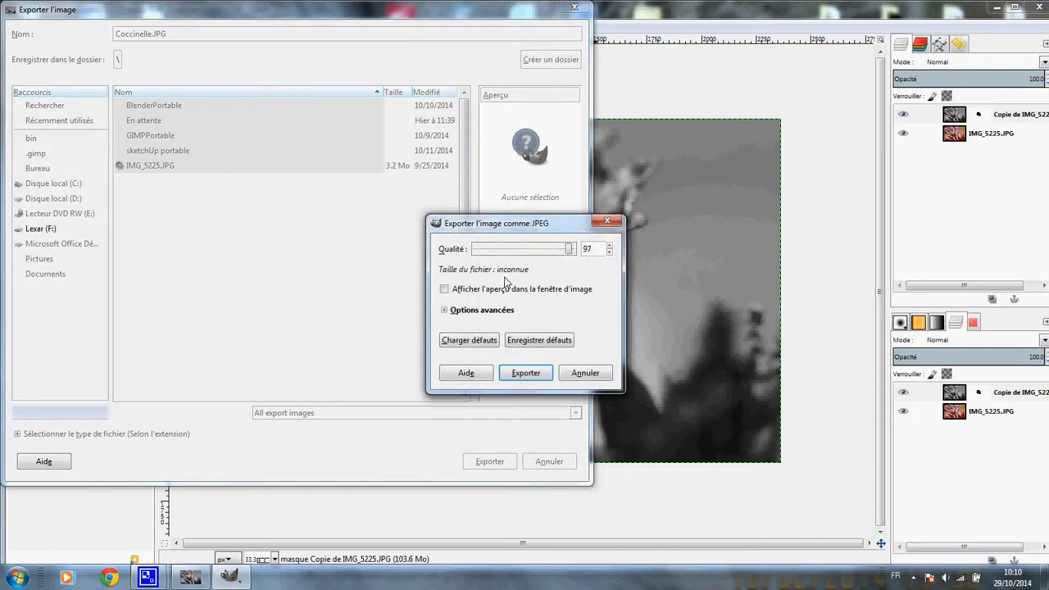
{"action": "left_click", "coordinate": [527, 374]}
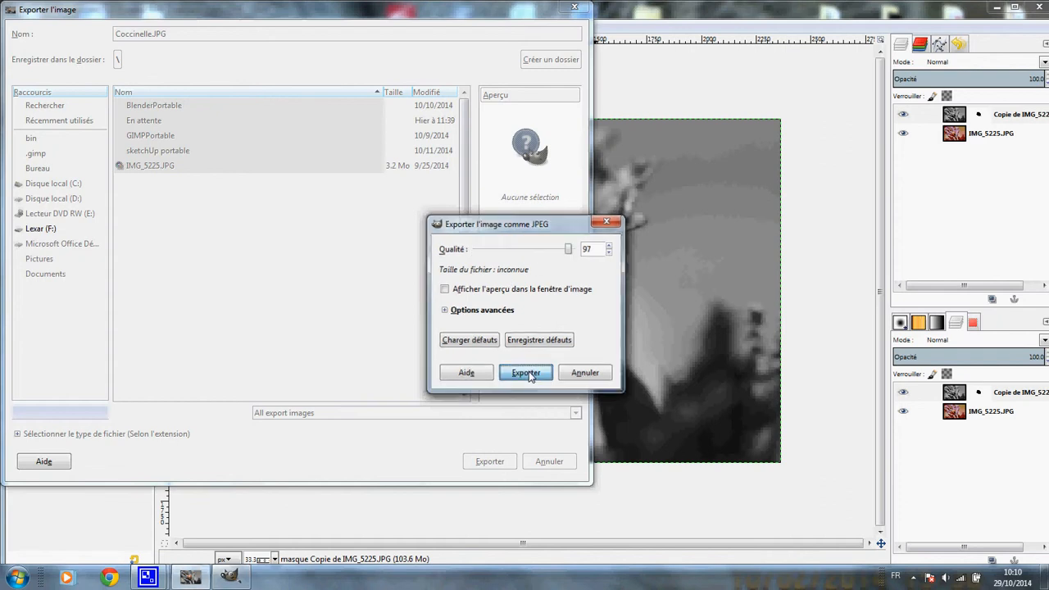